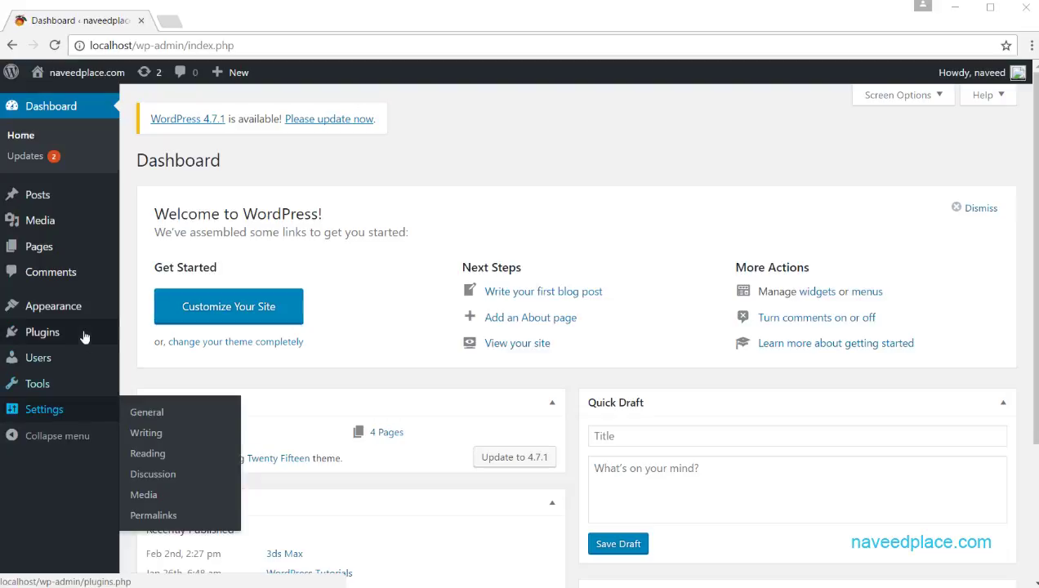
Step: Show the Installed Plugins page with inactive Akismet, Hello Dolly and WordPress Importer
mouse_move(75, 337)
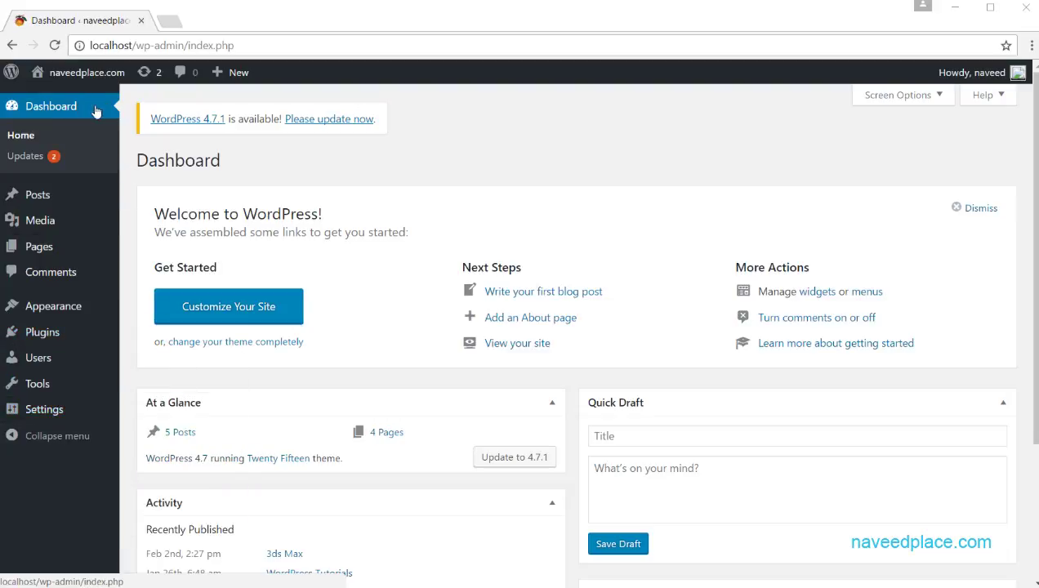
left_click(50, 336)
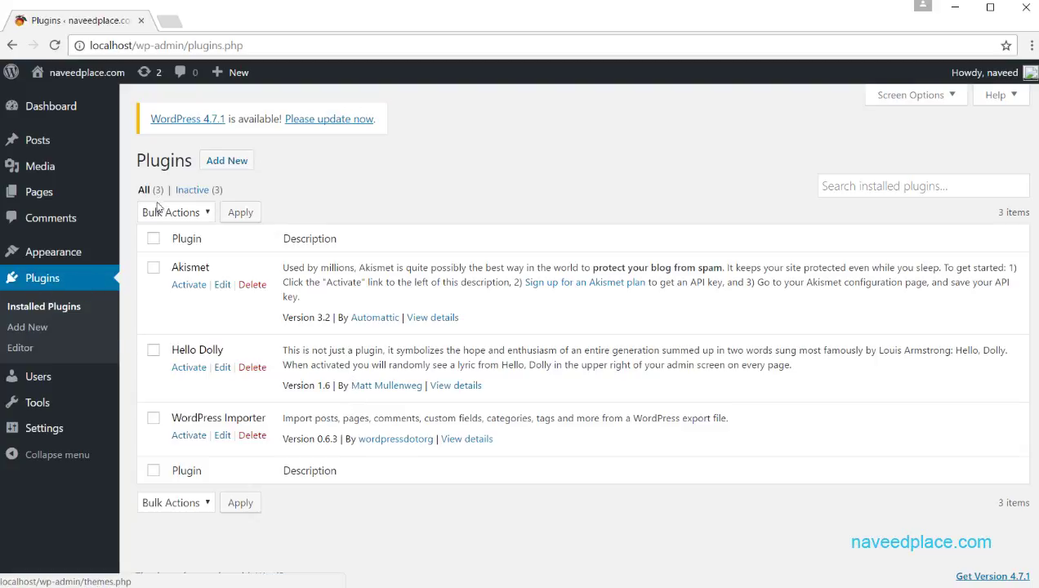
left_click(227, 162)
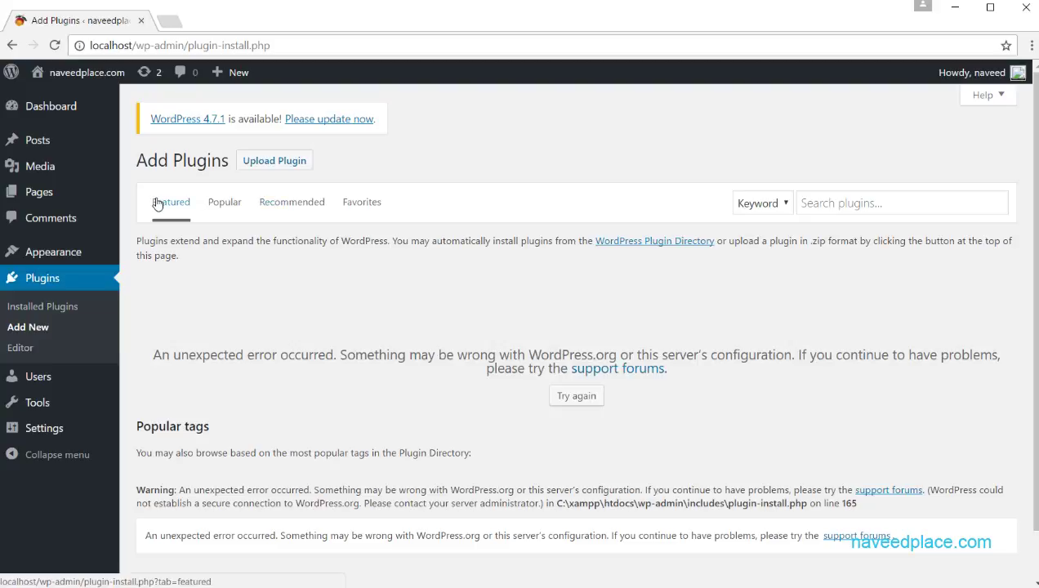
left_click(218, 203)
left_click(280, 203)
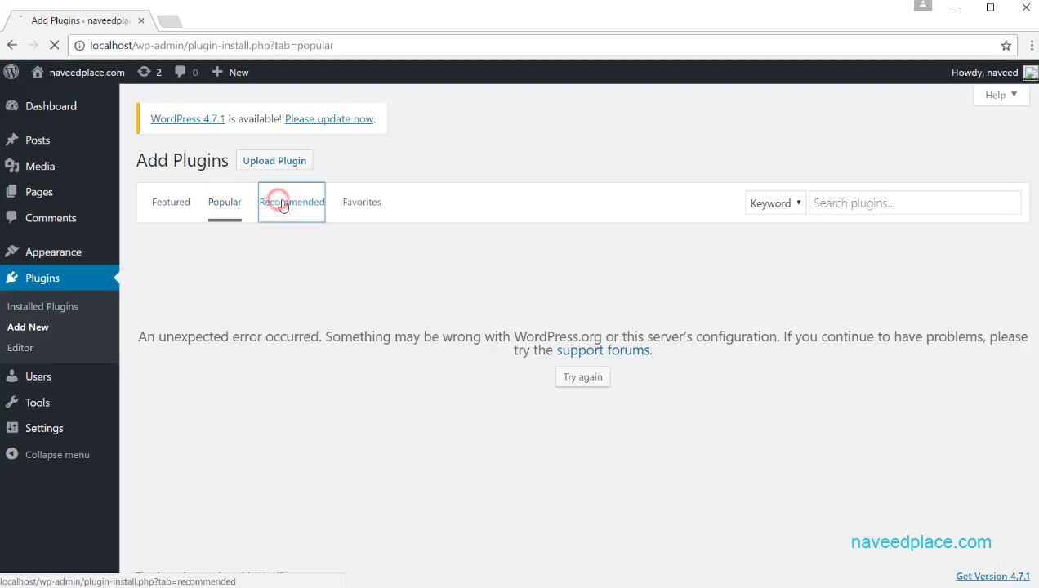
left_click(357, 204)
left_click(174, 206)
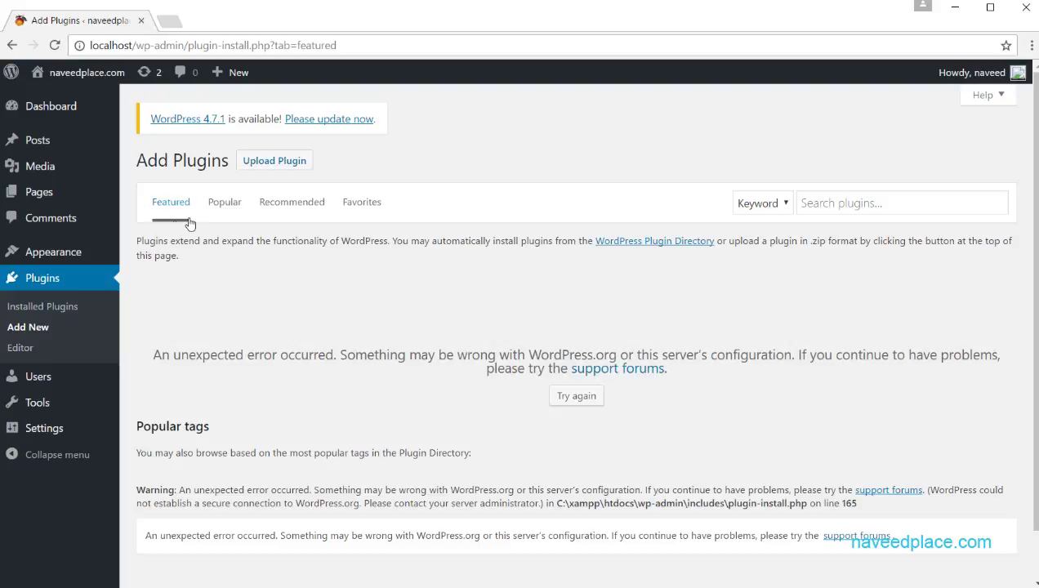
left_click(217, 206)
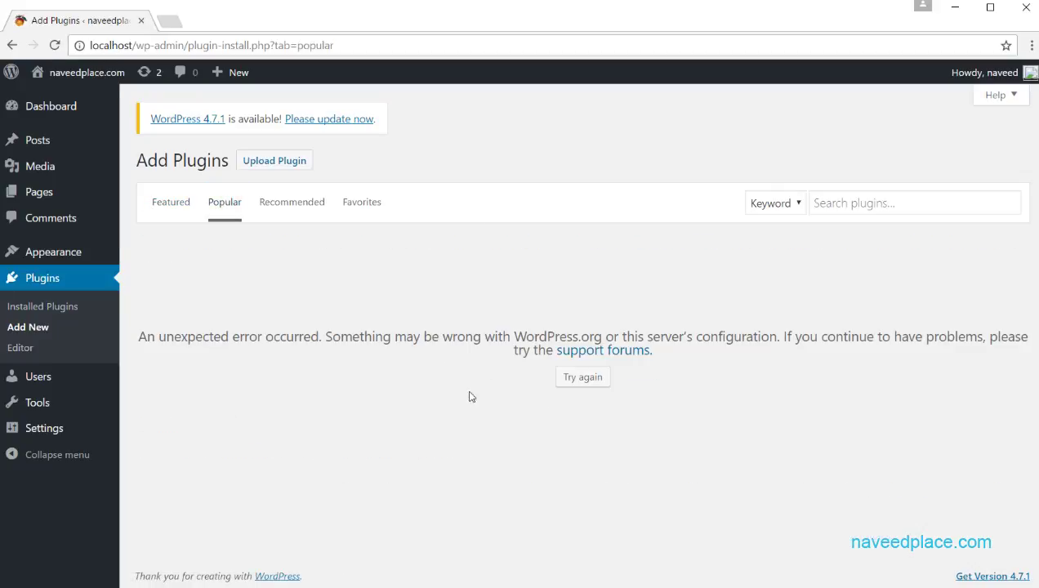
left_click(293, 194)
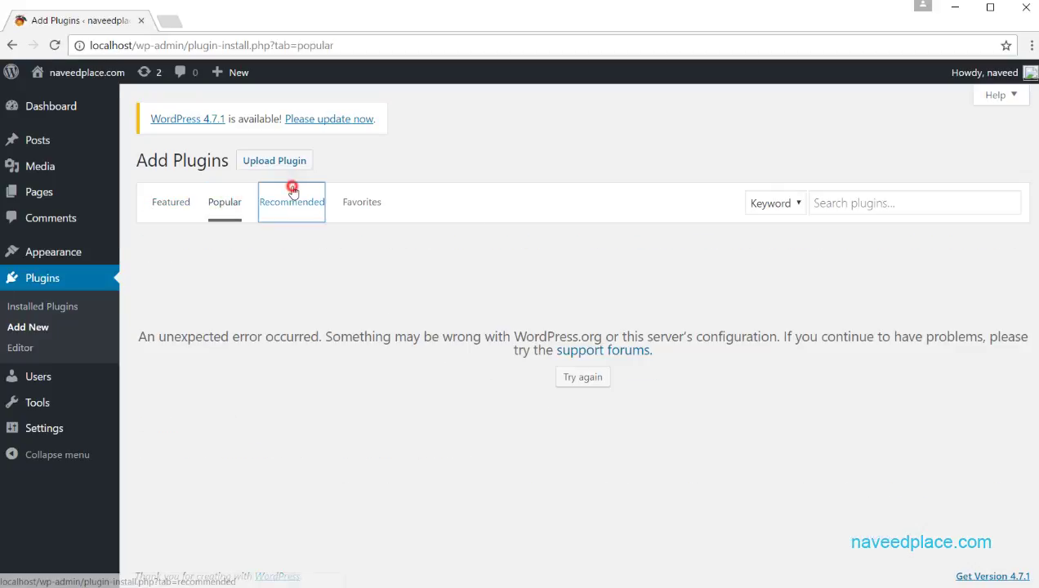
left_click_drag(204, 242, 482, 265)
left_click(480, 265)
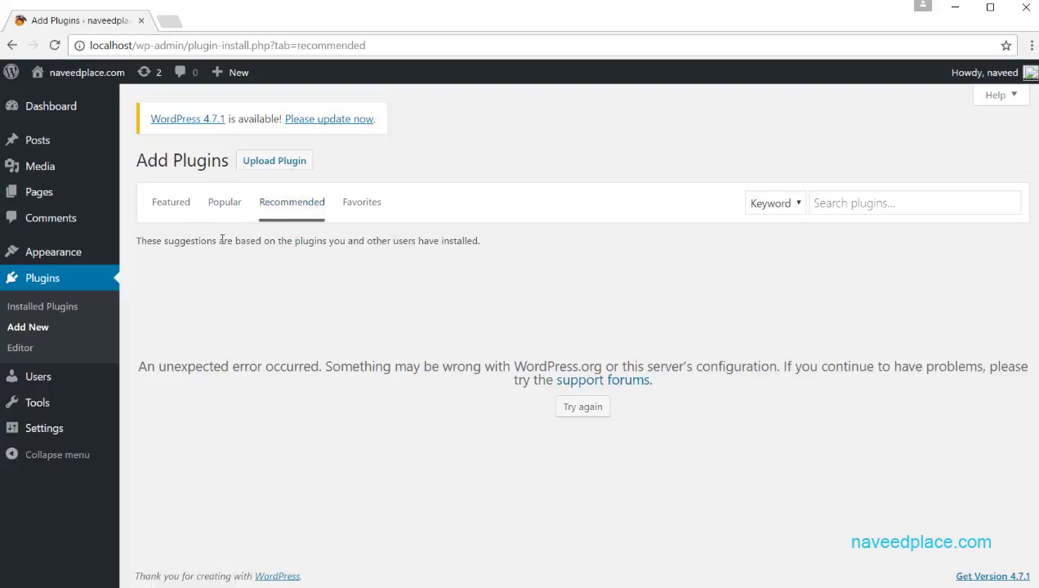
left_click(225, 200)
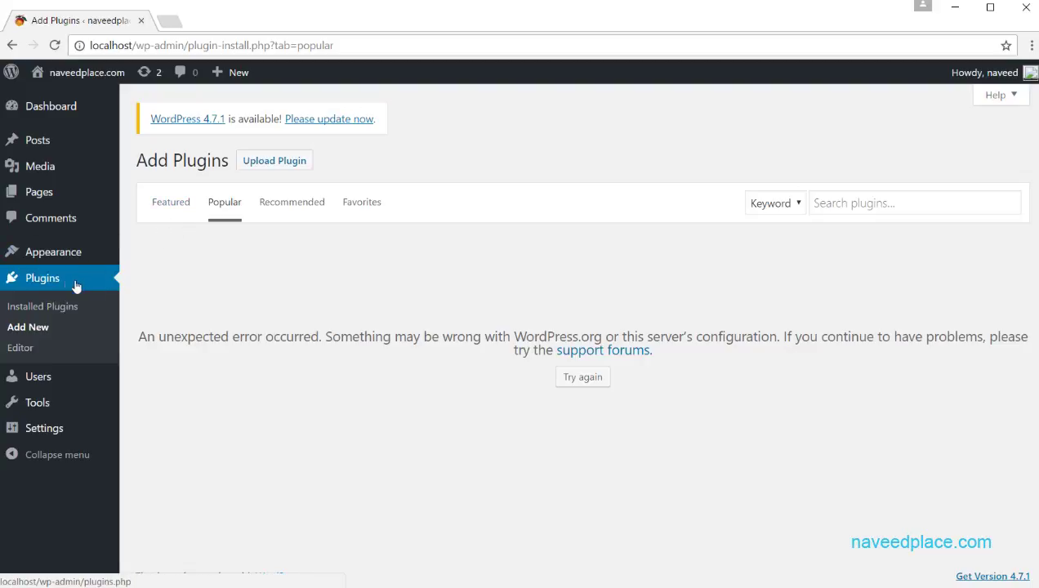
left_click(35, 281)
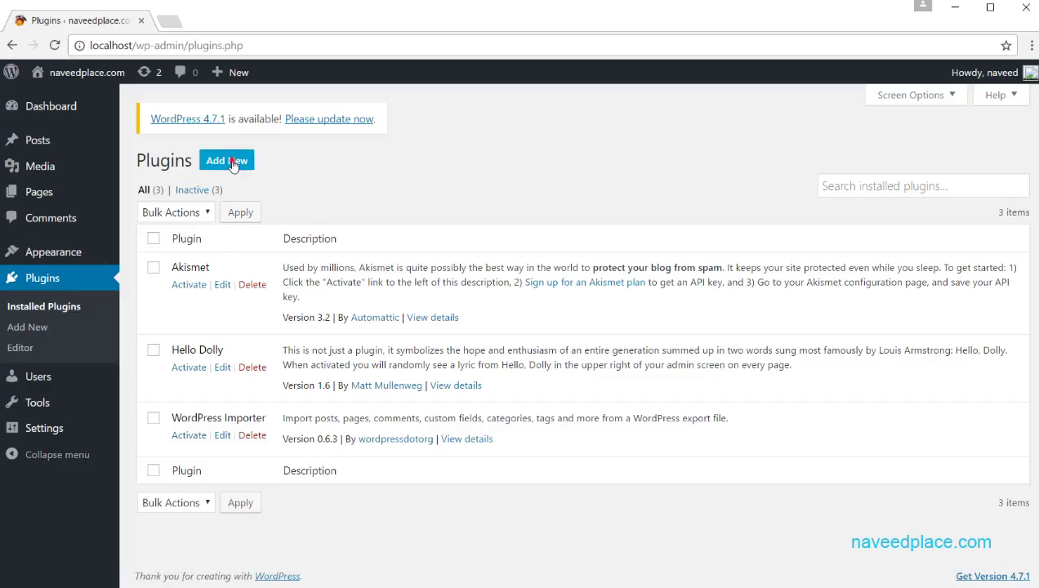
Step: Browse the Popular and Featured add-plugin tabs, then return to Installed Plugins
left_click(227, 158)
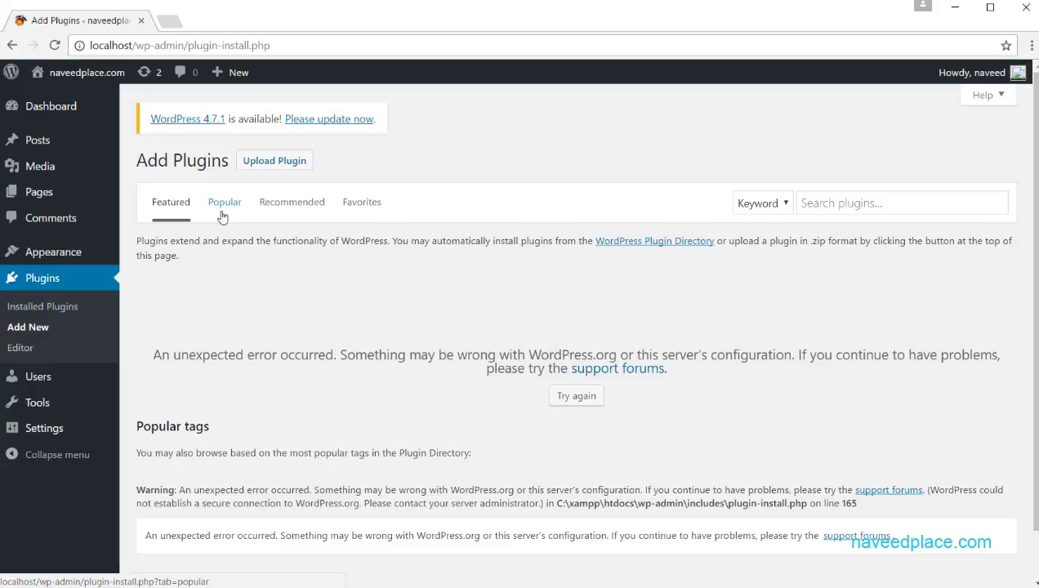
left_click(222, 214)
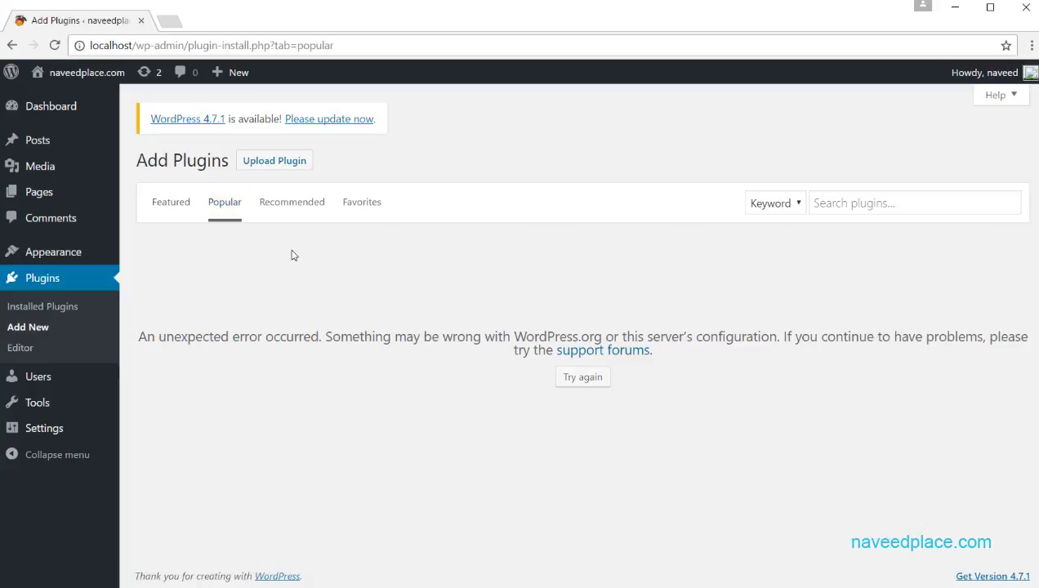
left_click(178, 214)
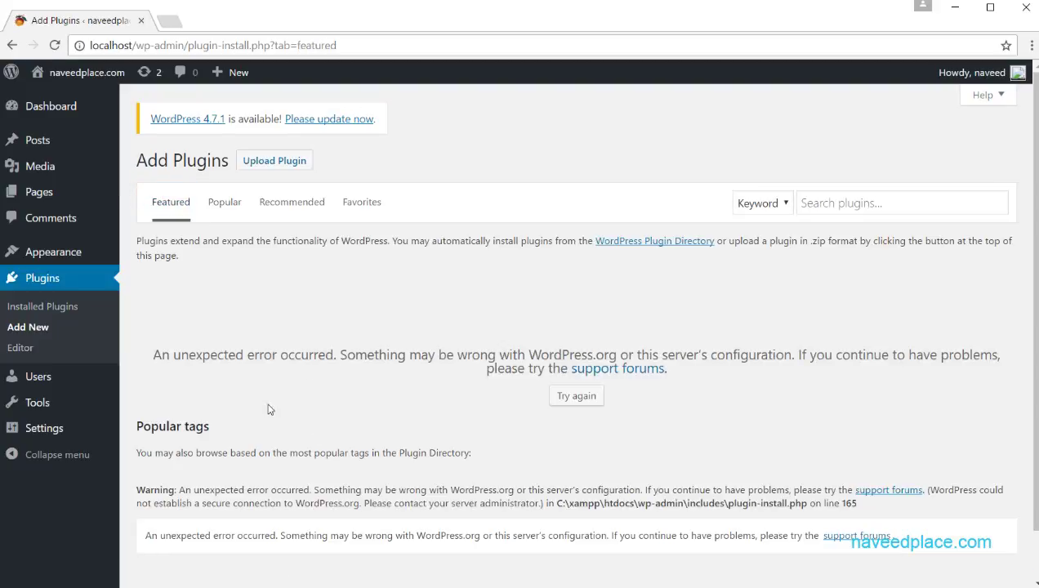
left_click(71, 286)
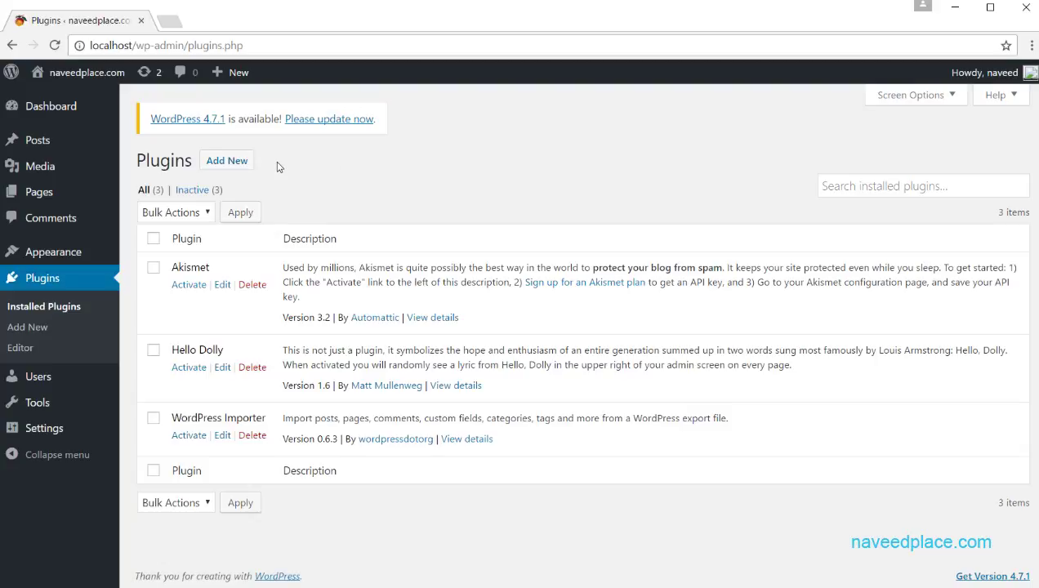
Step: Reopen Add Plugins on the Popular tab, which shows the connection error
left_click(228, 163)
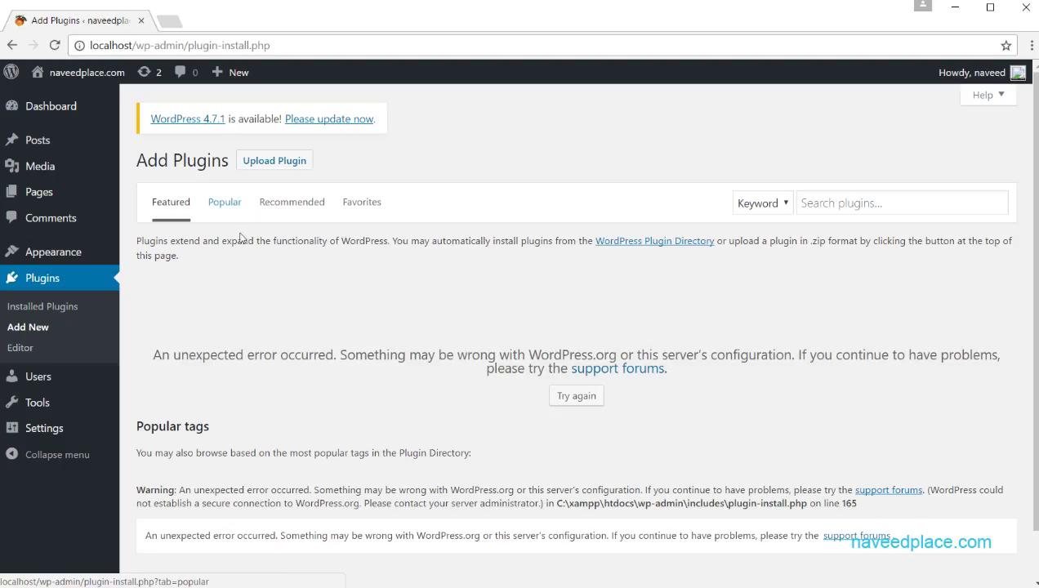
left_click(232, 217)
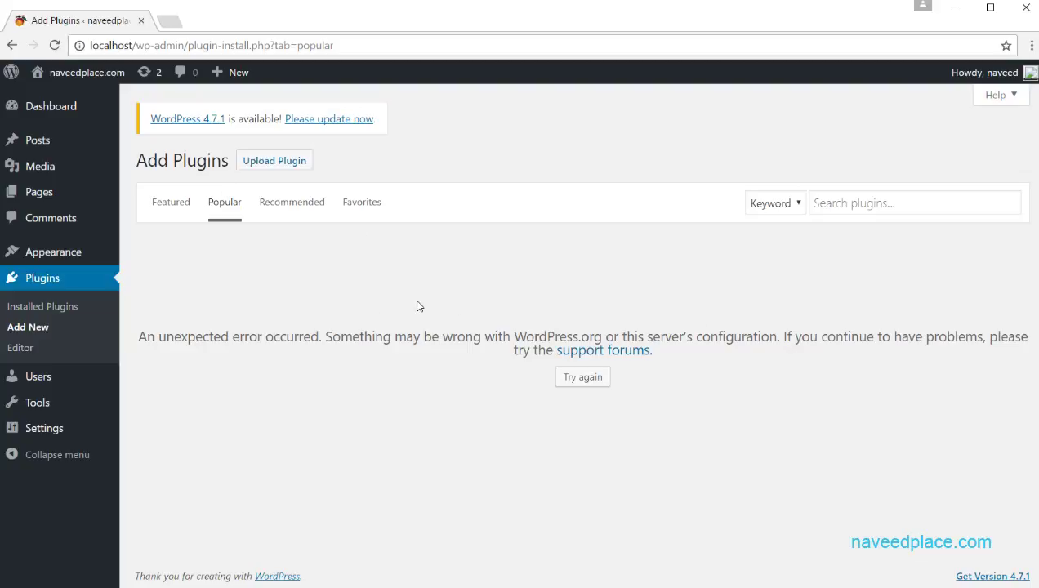
left_click(321, 315)
left_click_drag(229, 161, 129, 166)
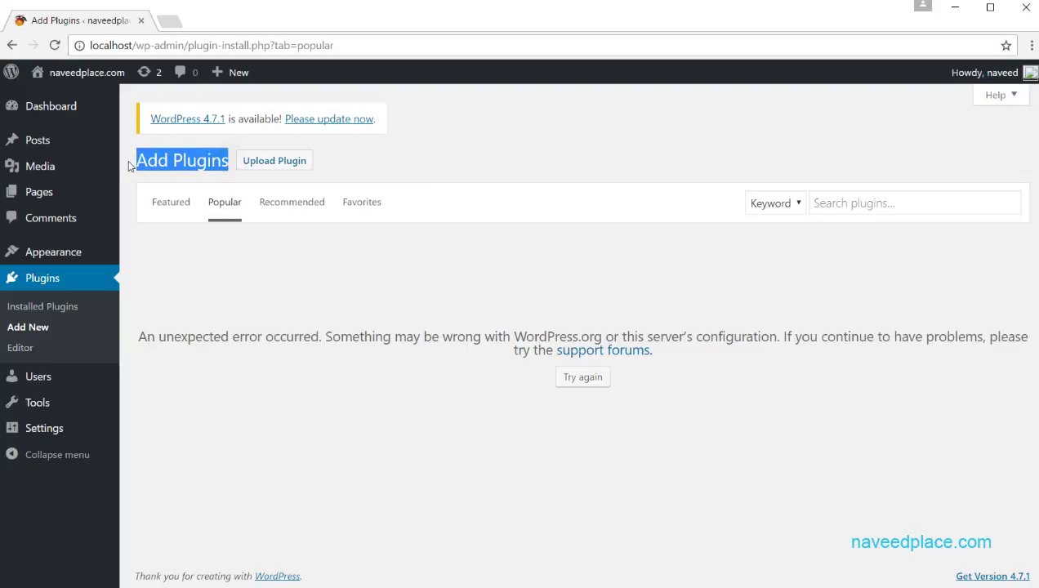
Step: Open the Users page alongside an empty new browser tab
left_click(32, 380)
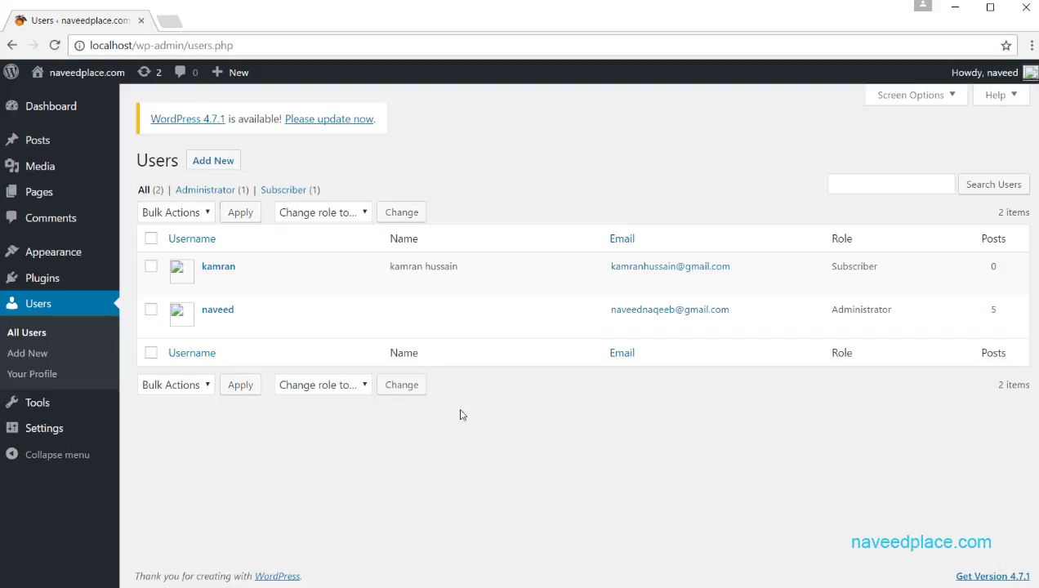
left_click(169, 22)
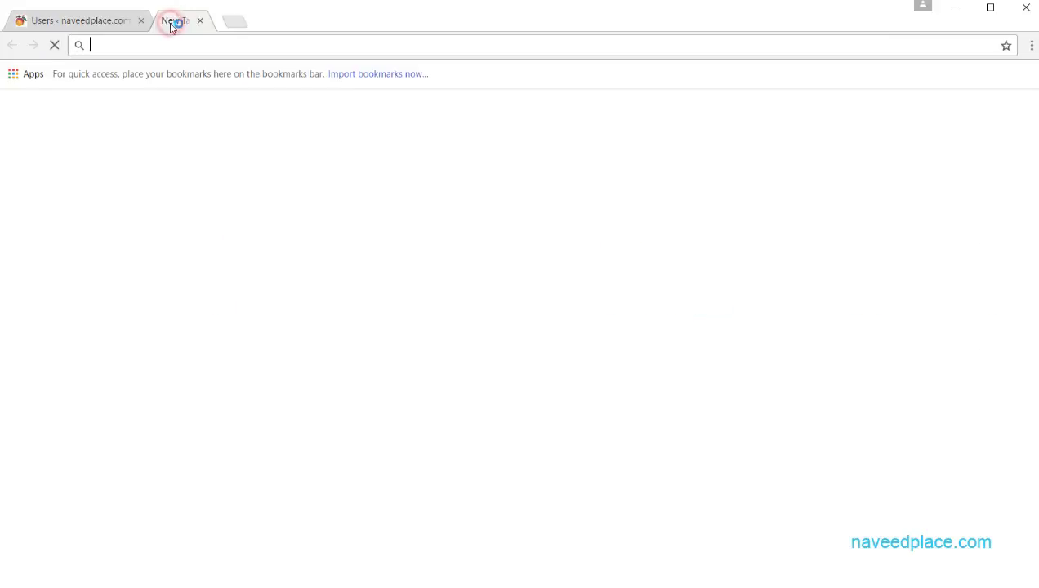
left_click(111, 19)
left_click(218, 23)
left_click(102, 19)
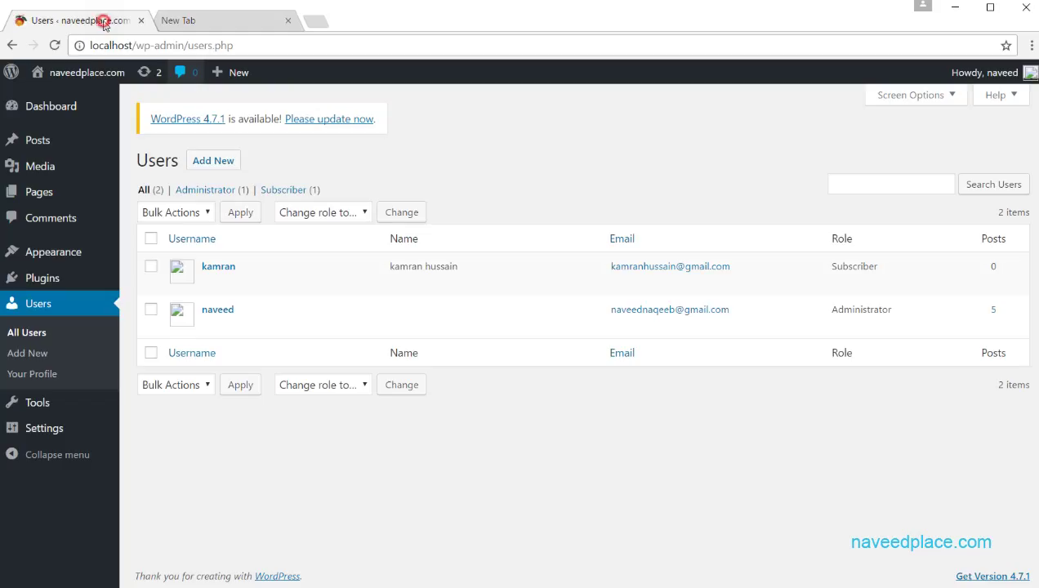
Step: Visit the public site and log out using the Meta section's Log out link
left_click(72, 101)
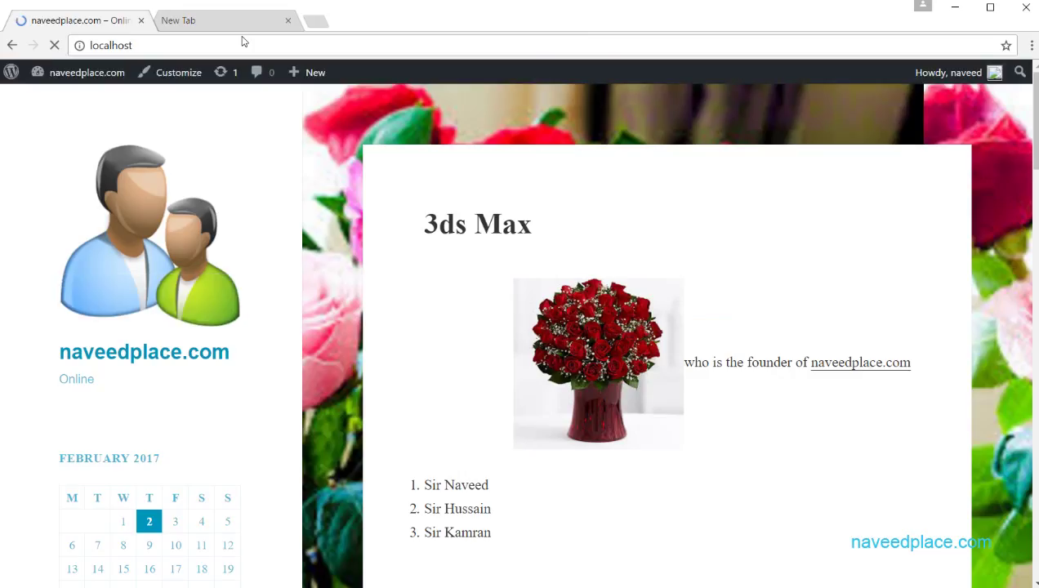
scroll(423, 305, "down", 15)
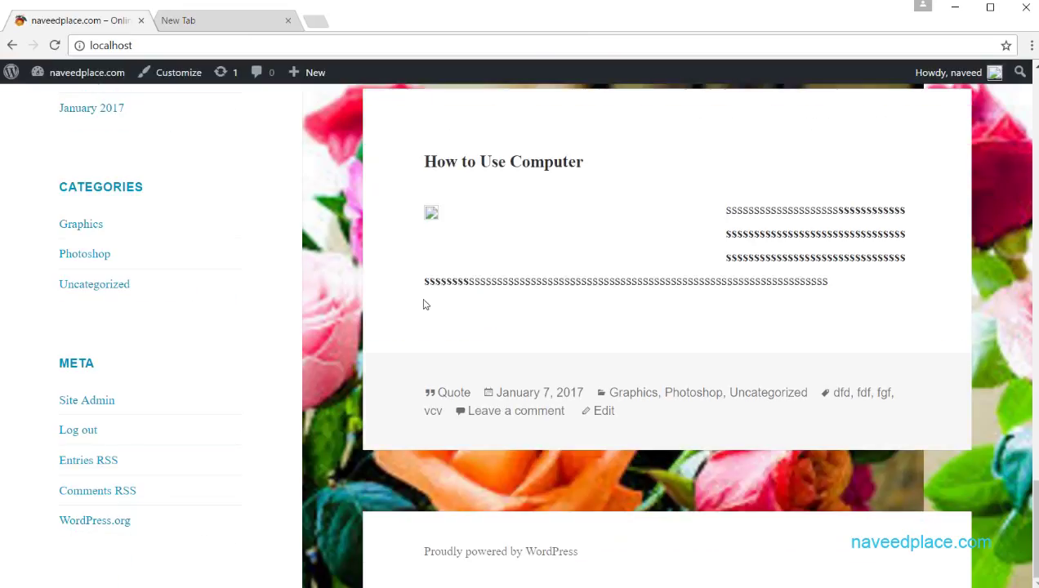
left_click(79, 429)
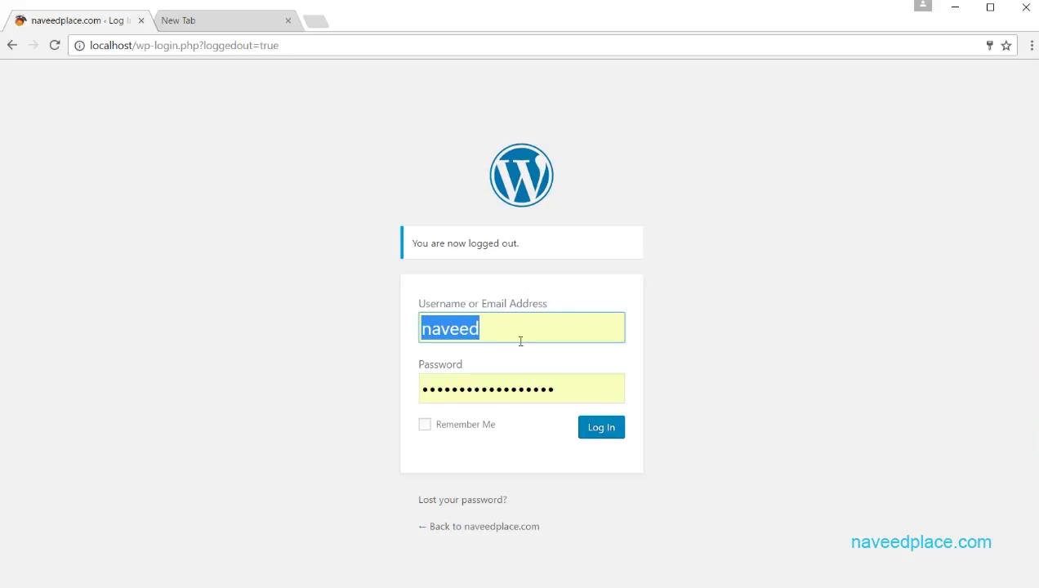
Step: Inspect the pre-filled login credentials and close the empty new browser tab
left_click(523, 322)
double_click(519, 330)
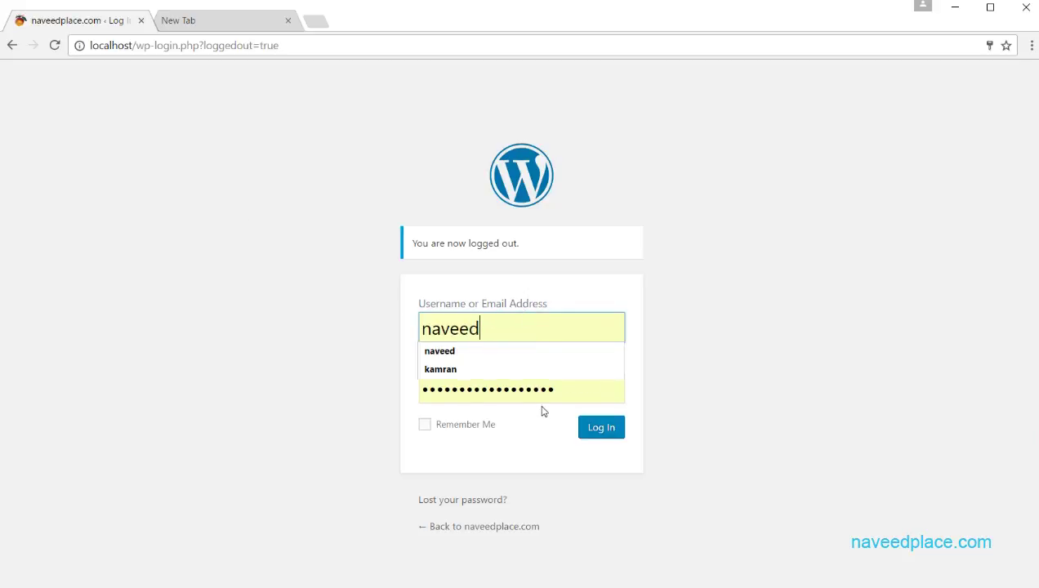
left_click_drag(566, 394, 429, 391)
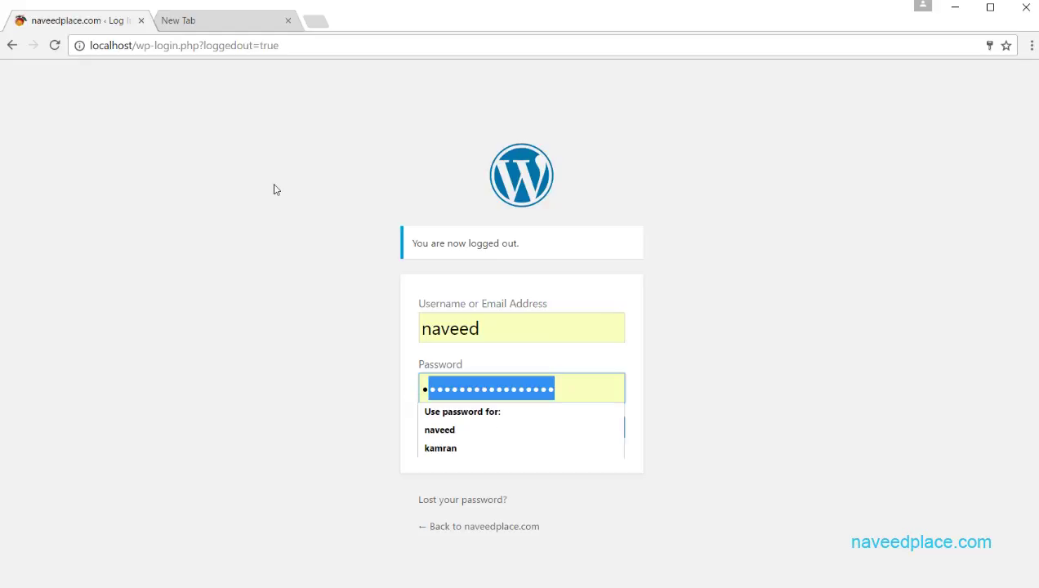
left_click(232, 211)
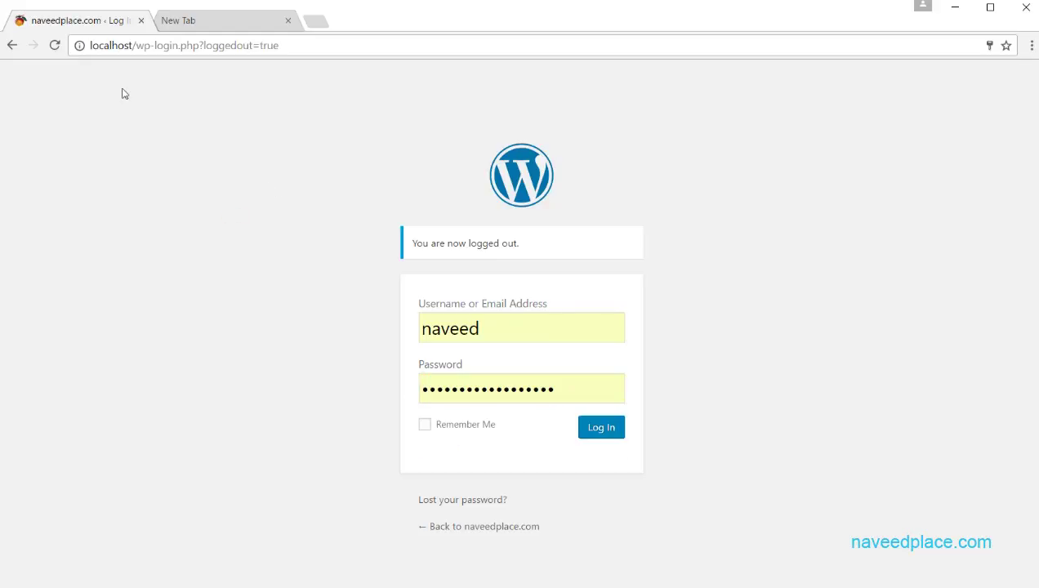
left_click(187, 24)
left_click(288, 20)
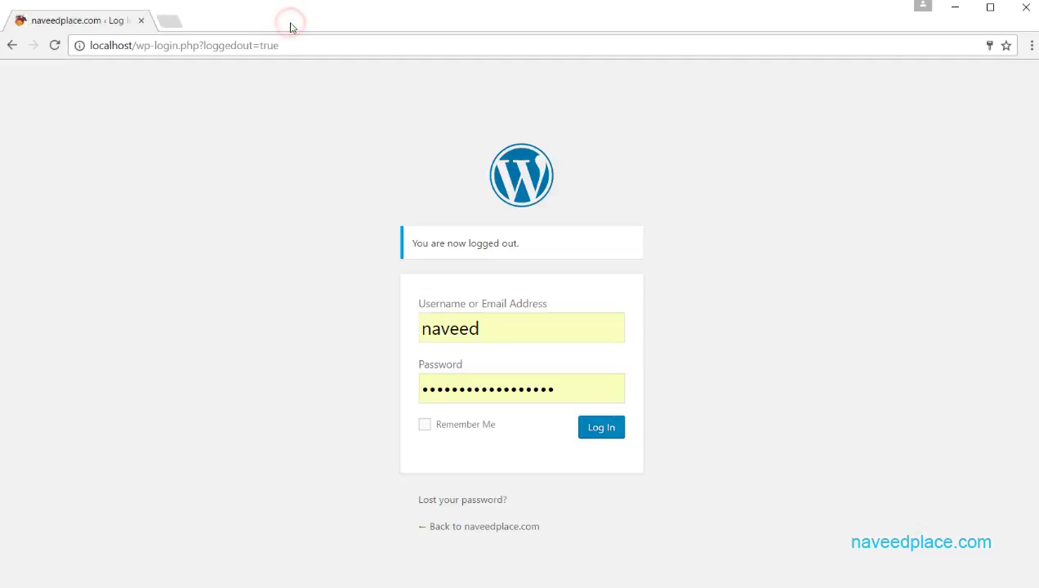
Step: Select the pre-filled administrator username and saved password on the login form
double_click(496, 319)
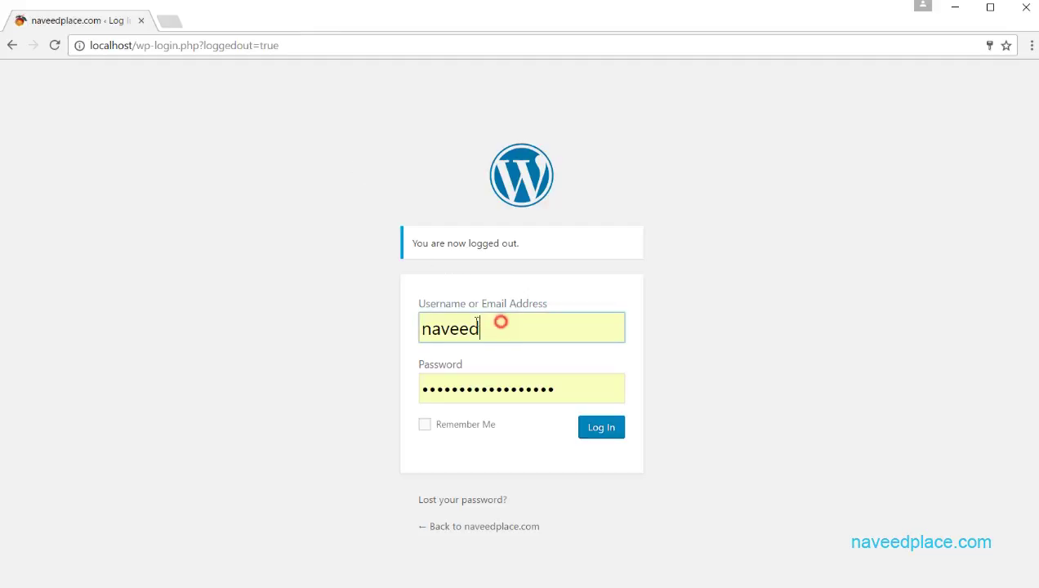
left_click(106, 211)
double_click(515, 327)
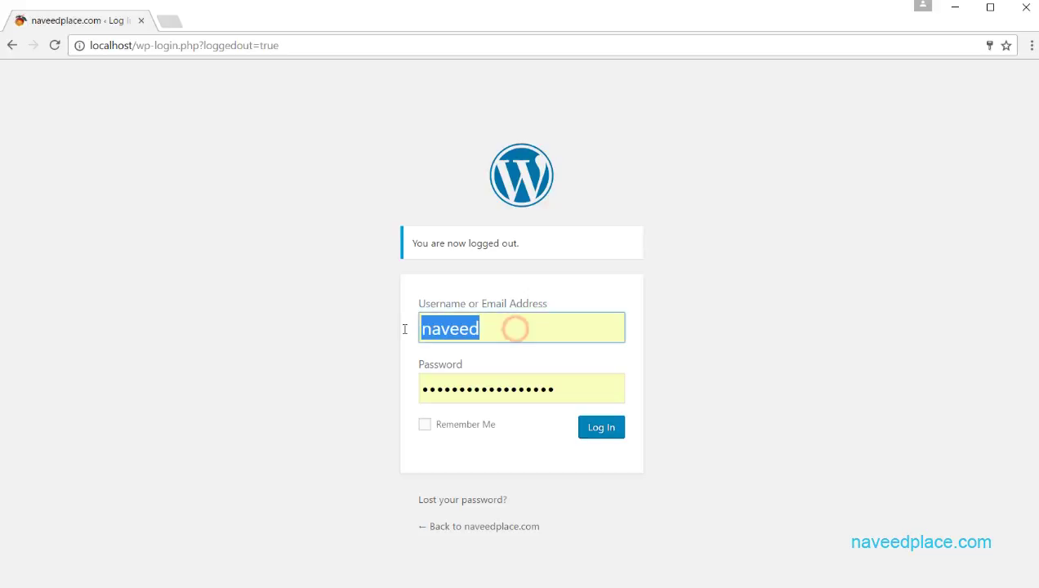
left_click(500, 325)
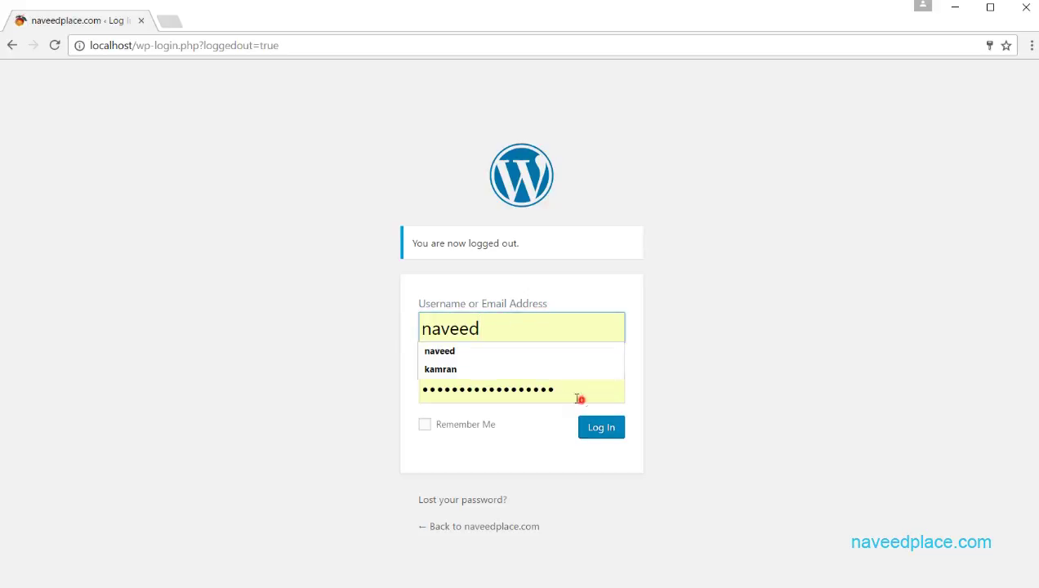
double_click(577, 397)
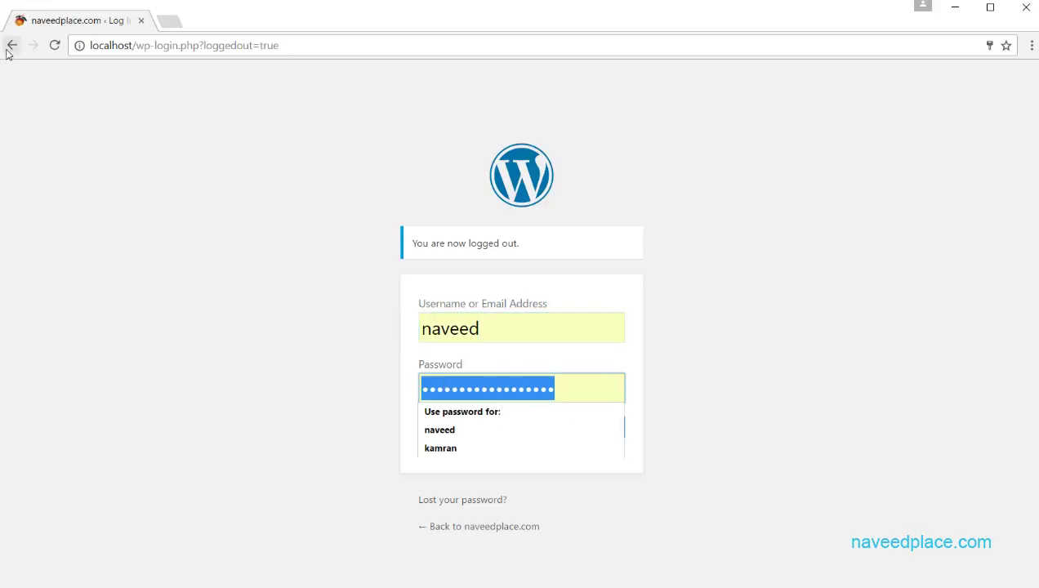
Step: Go back to the admin Users section and sign in to see both accounts
left_click(10, 45)
left_click(13, 45)
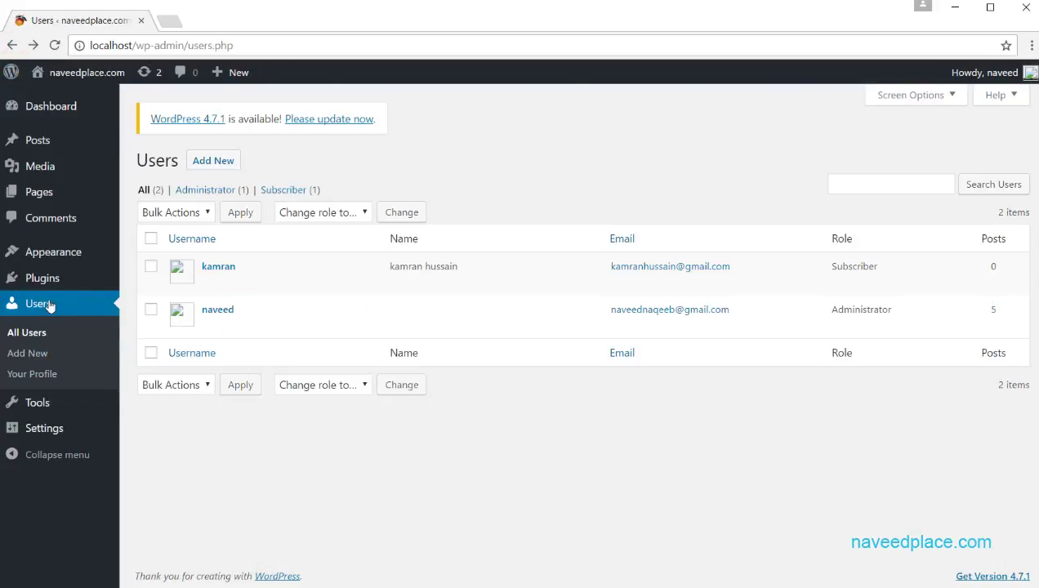
left_click(36, 336)
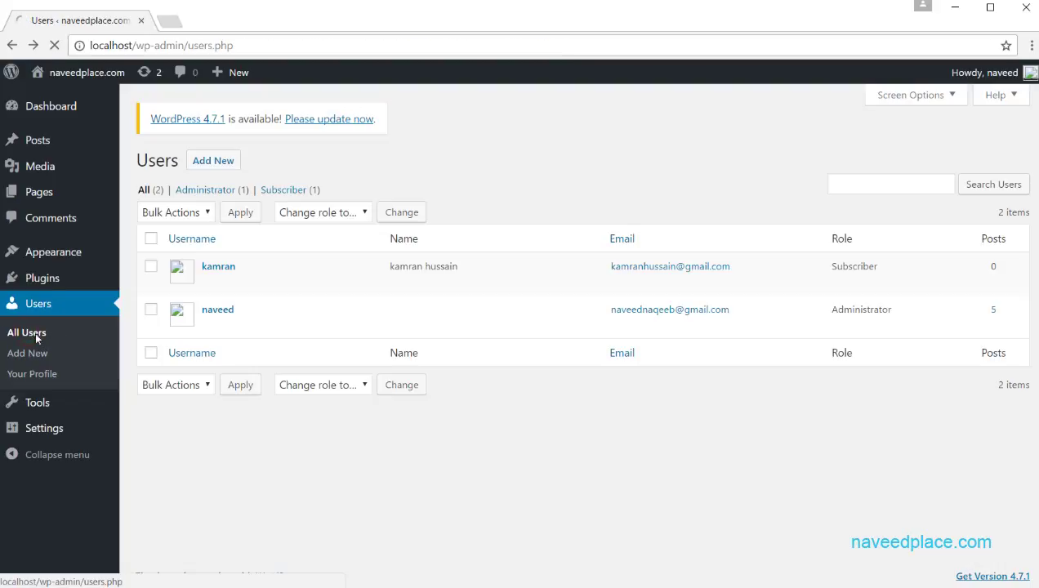
left_click(12, 45)
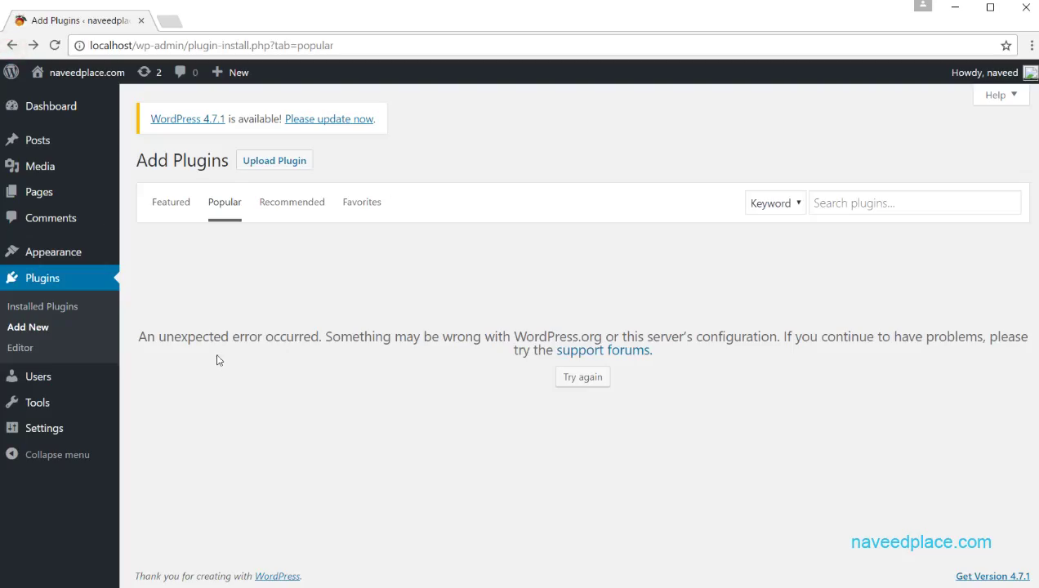
left_click(15, 381)
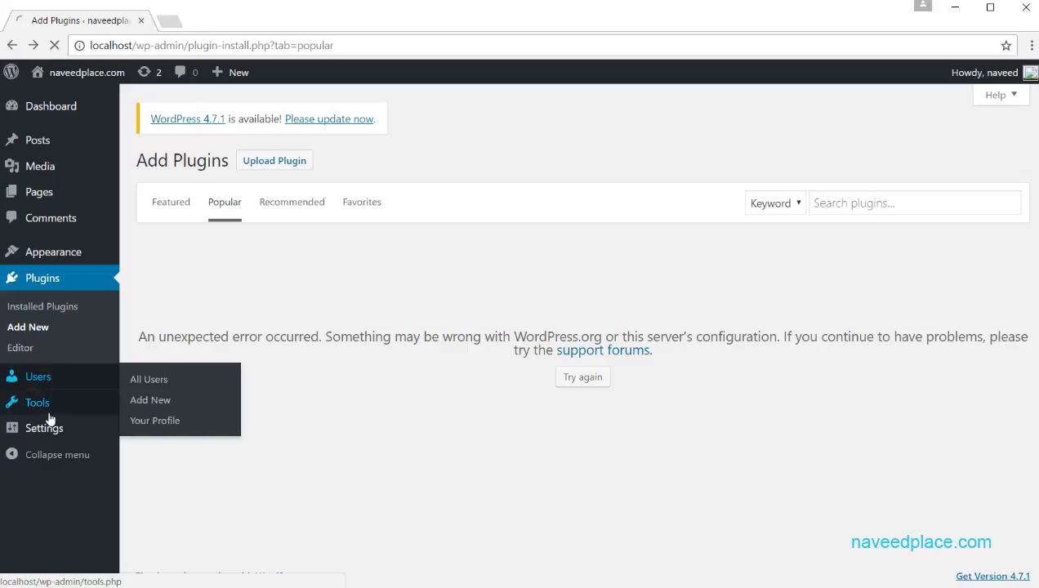
left_click(595, 380)
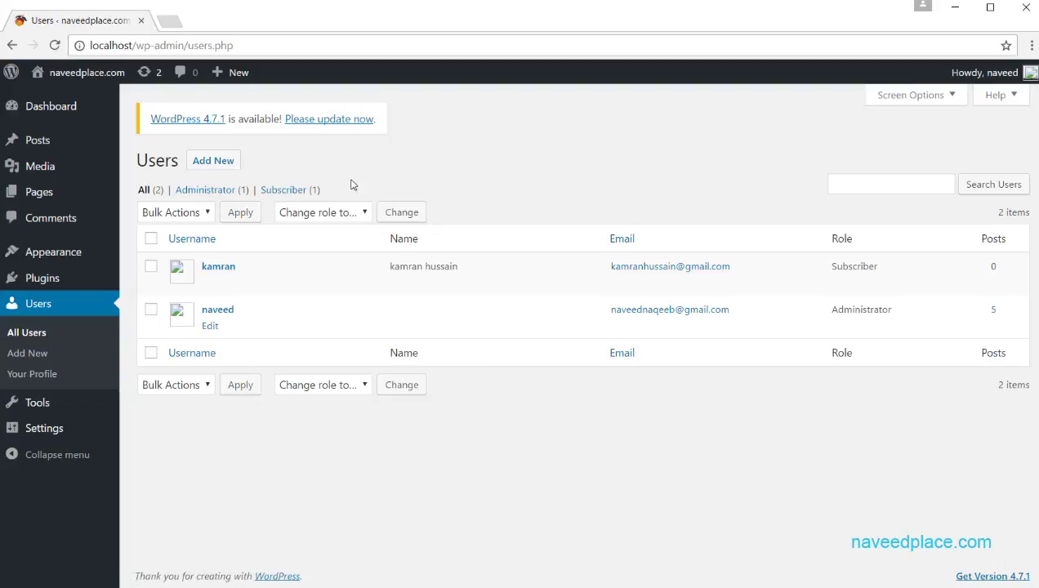
Step: Begin a new user and enter its username, e-mail address, first name and last name
left_click(219, 165)
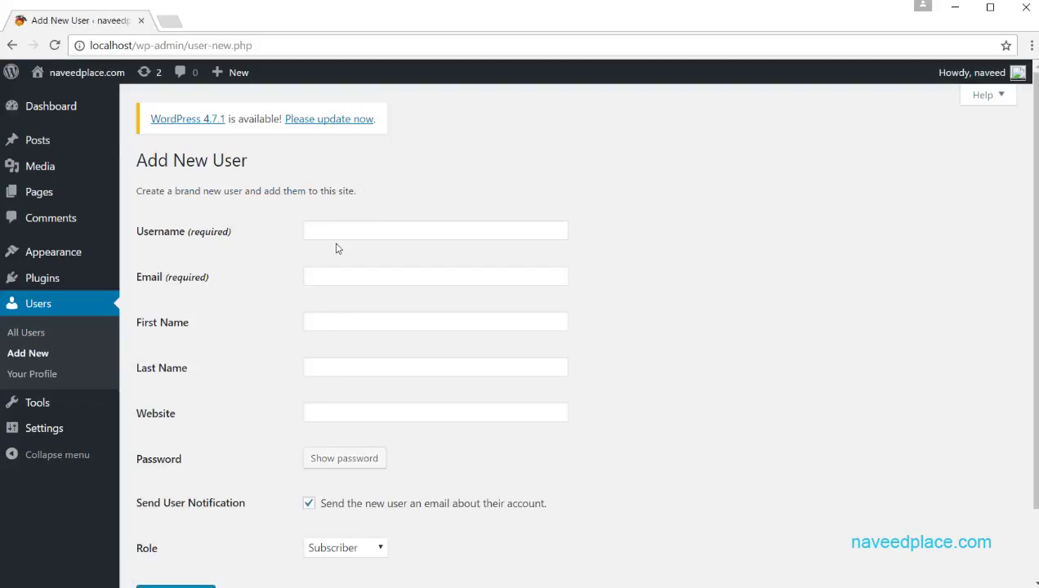
left_click(332, 227)
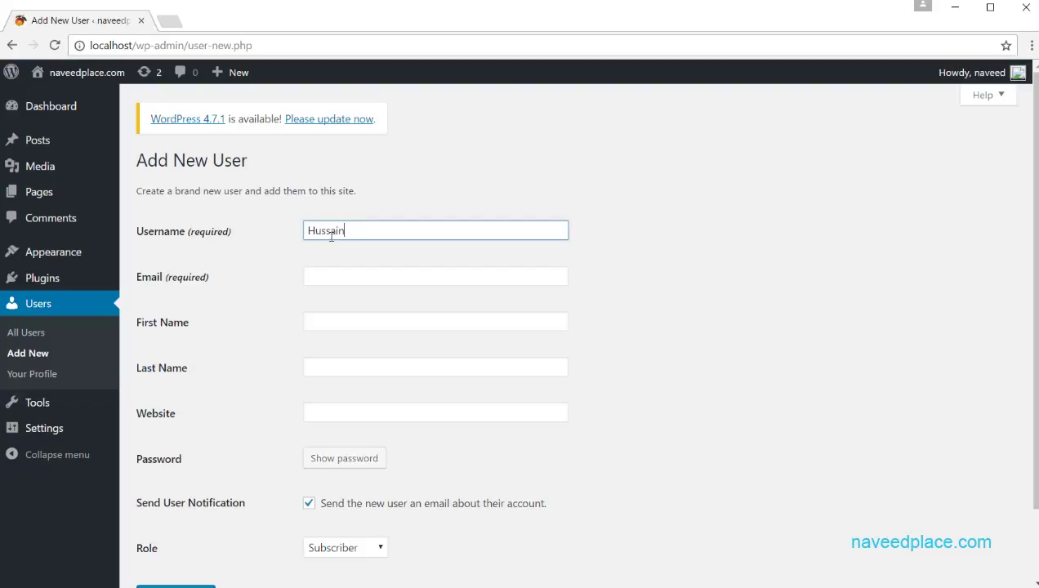
left_click(346, 281)
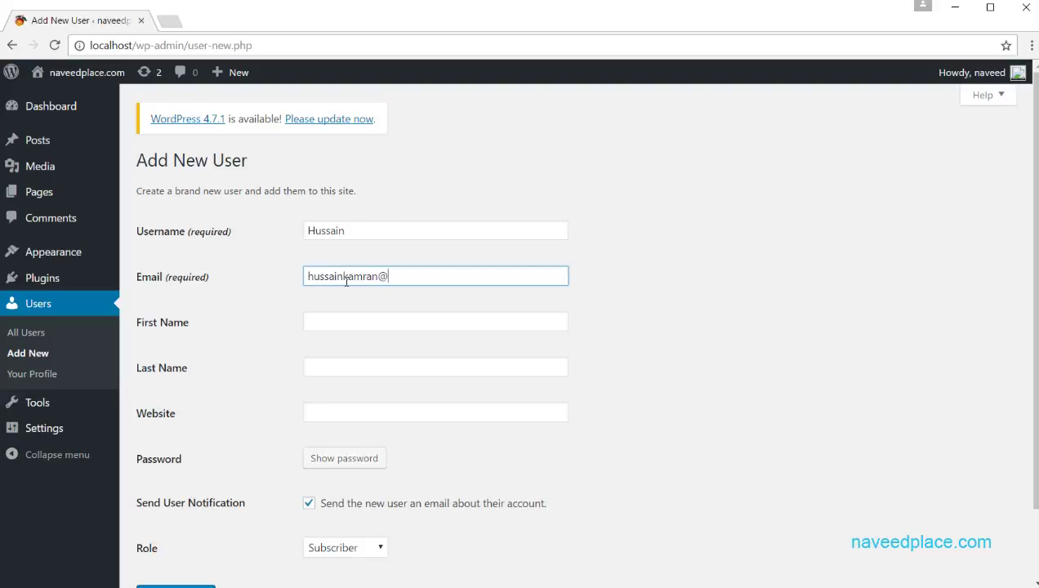
left_click(349, 327)
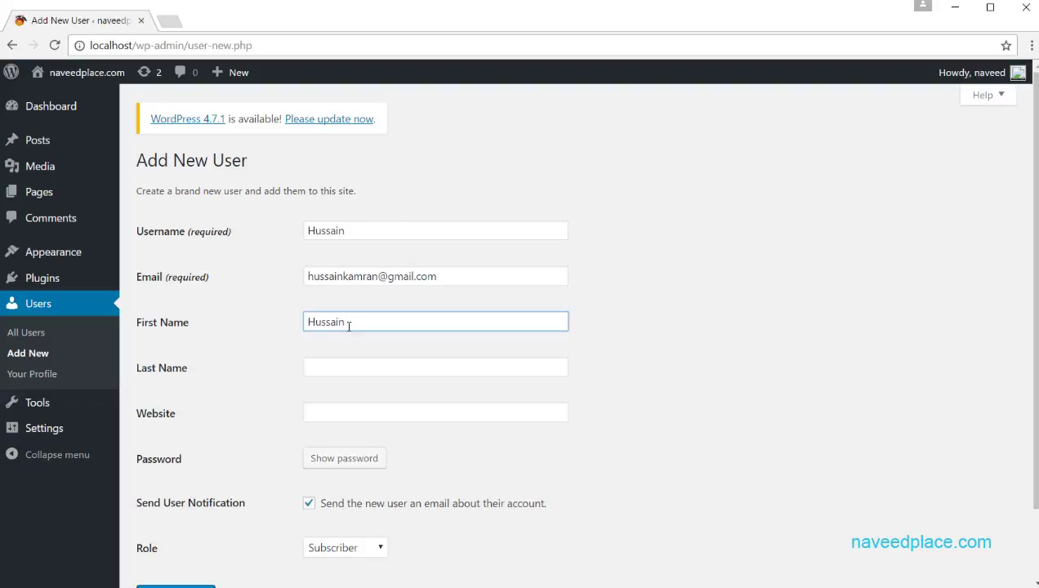
left_click(373, 370)
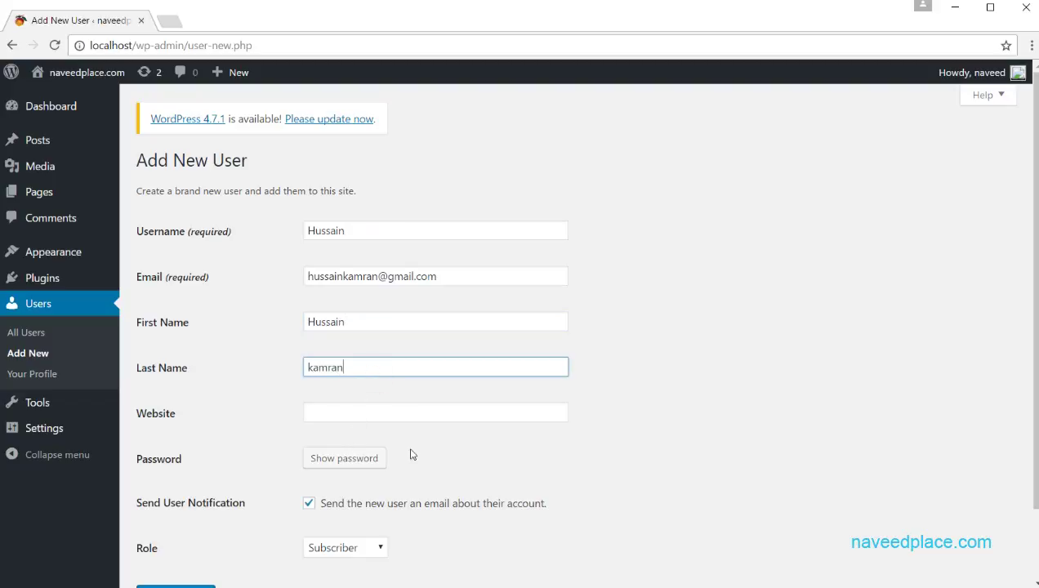
scroll(1031, 327, "down", 1)
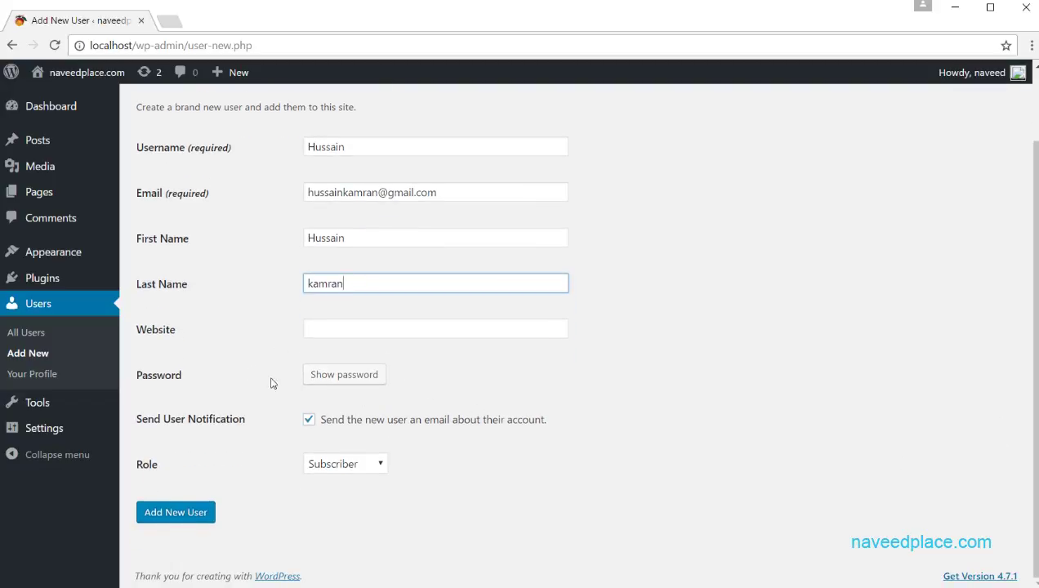
Step: Generate a strong password for the new user and select it
left_click(343, 377)
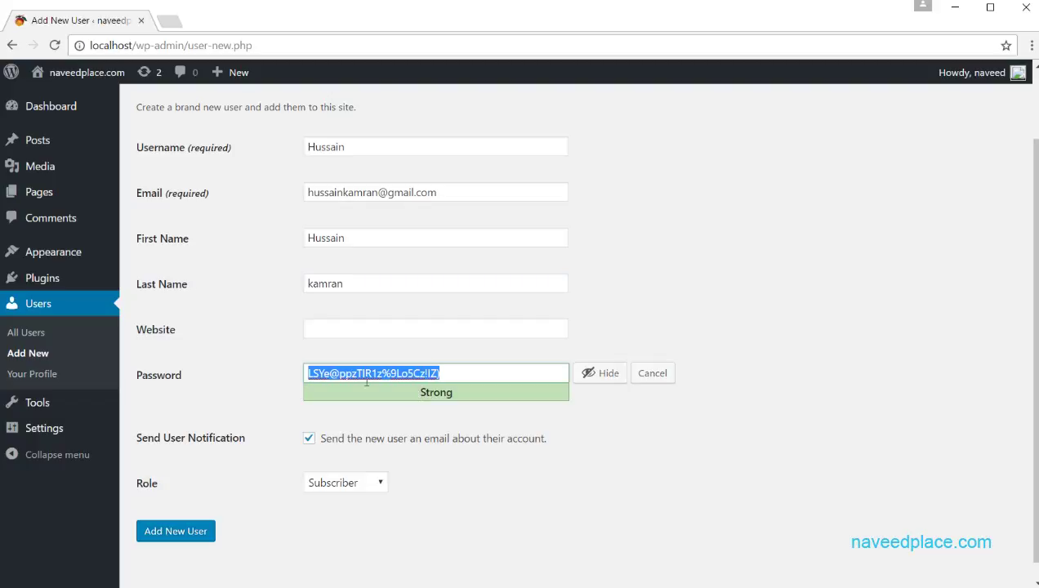
left_click_drag(468, 377, 268, 377)
left_click(501, 377)
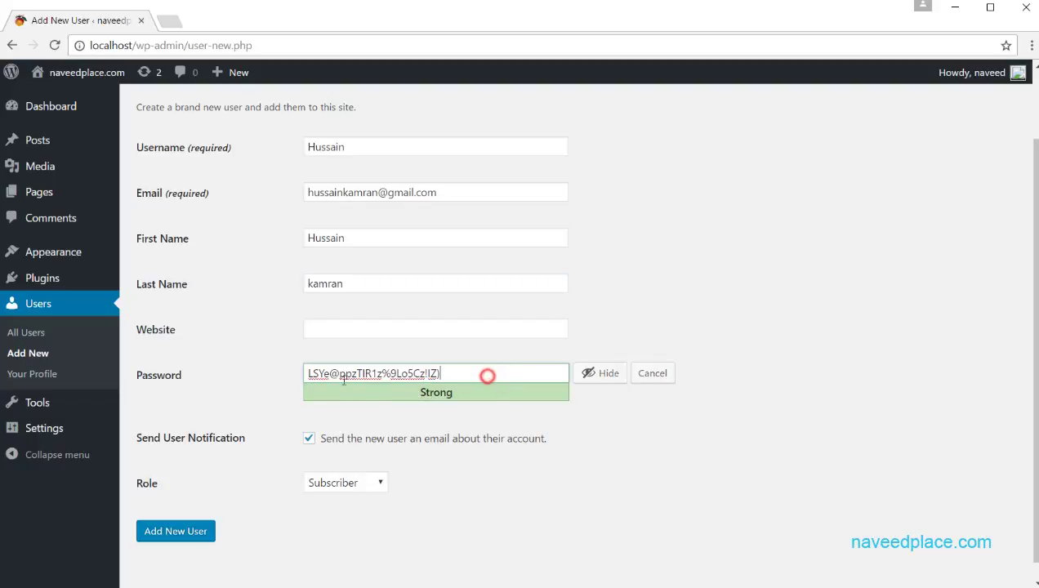
left_click_drag(487, 376, 268, 396)
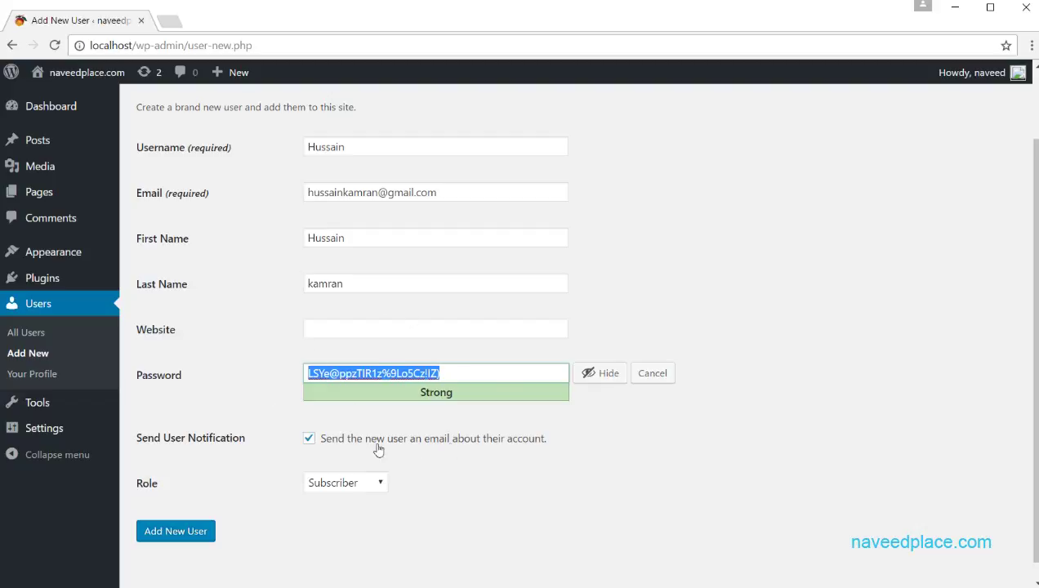
left_click(490, 376)
left_click_drag(490, 377, 278, 373)
left_click(474, 374)
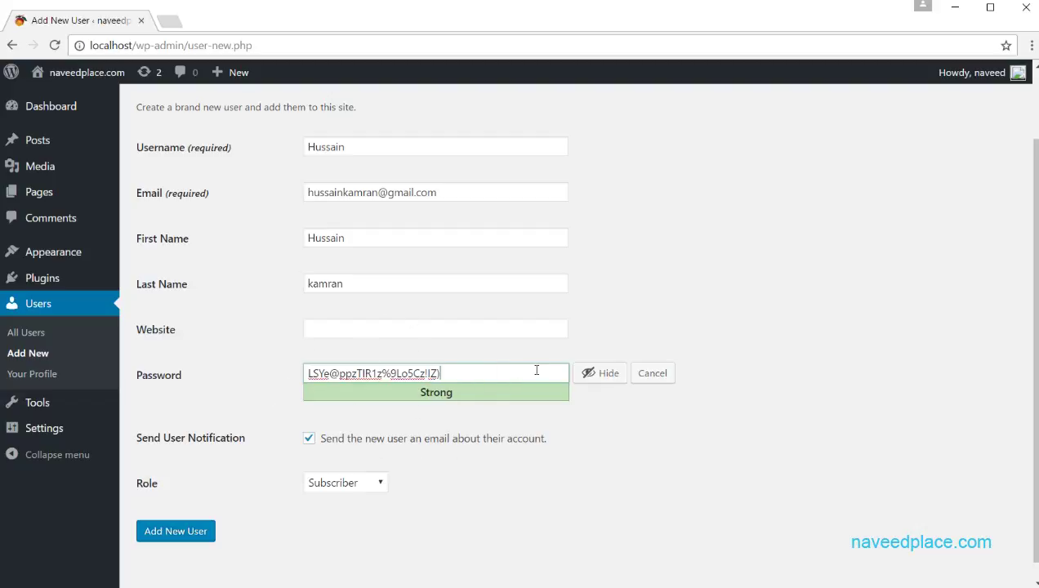
left_click_drag(536, 369, 243, 376)
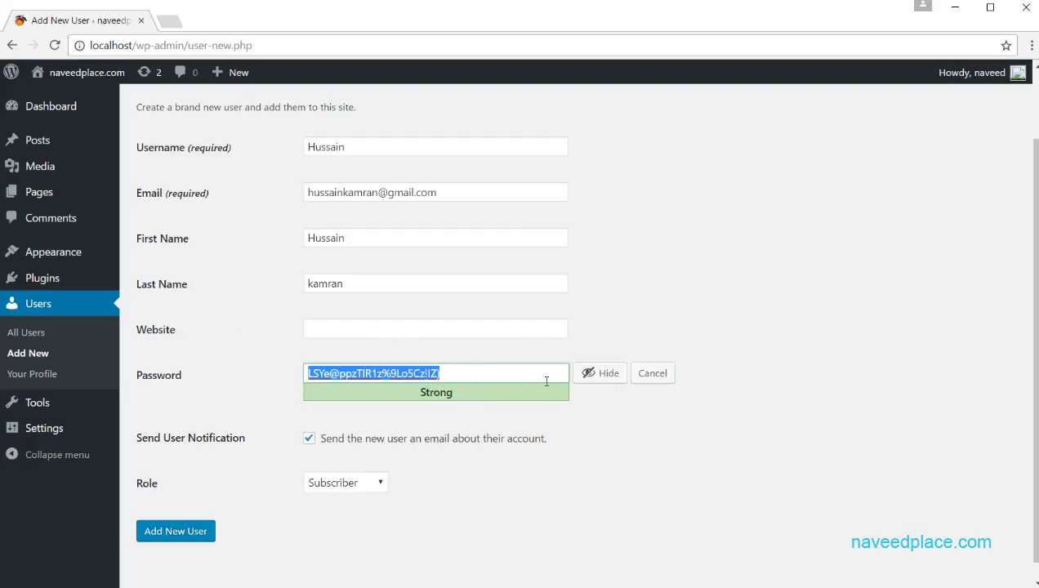
left_click(494, 372)
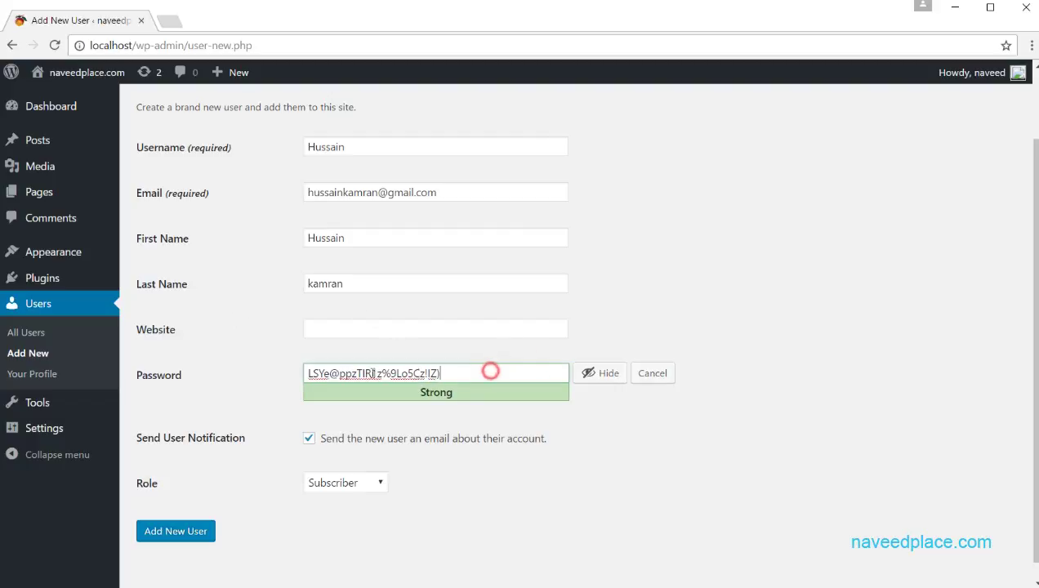
left_click_drag(489, 371, 256, 375)
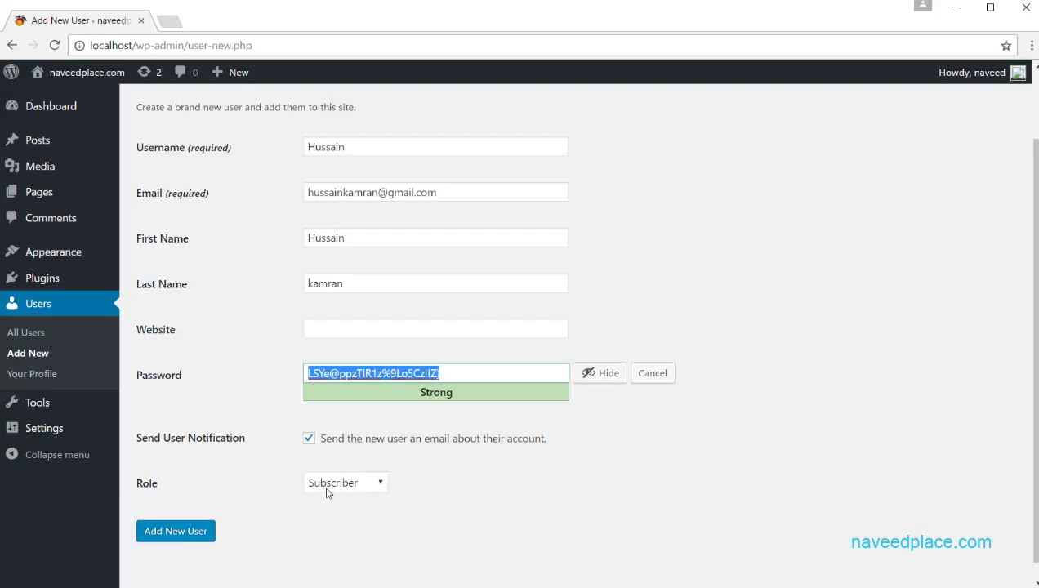
Step: Set the new user's role to Author
scroll(357, 488, "down", 1)
left_click(333, 464)
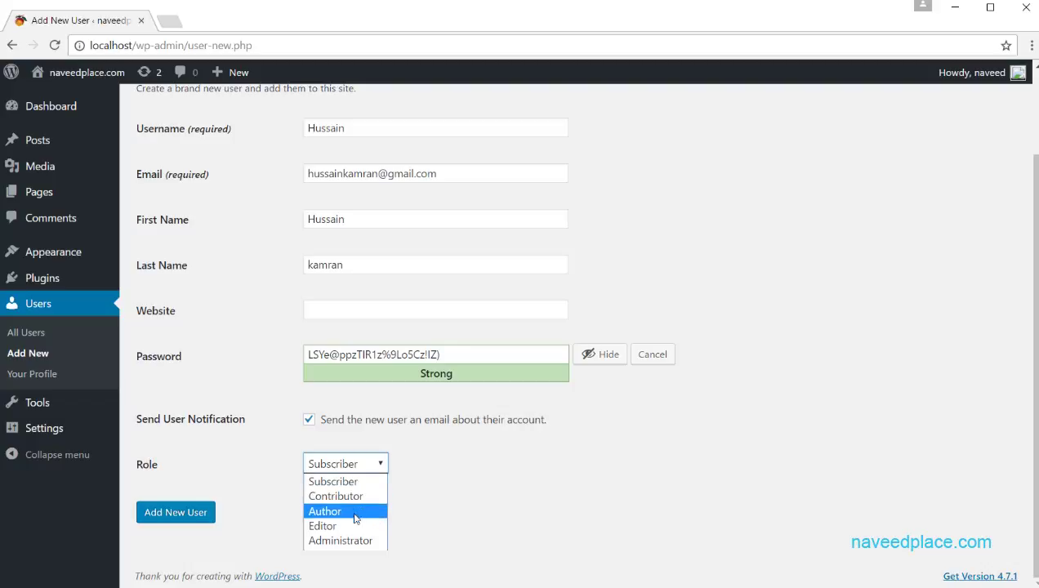
left_click(333, 516)
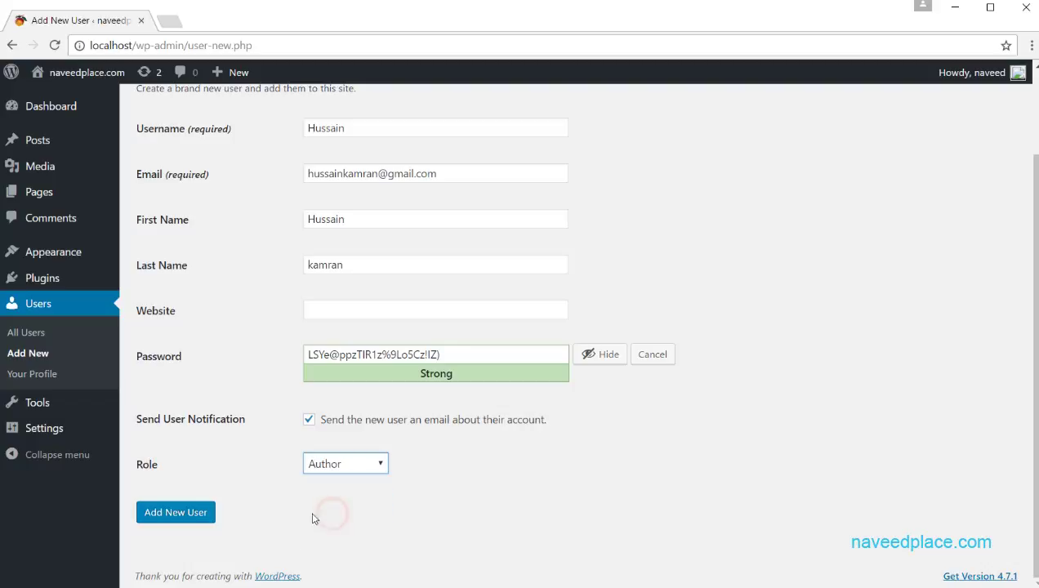
Step: Create the Author account, then log out of the administrator account
left_click(178, 513)
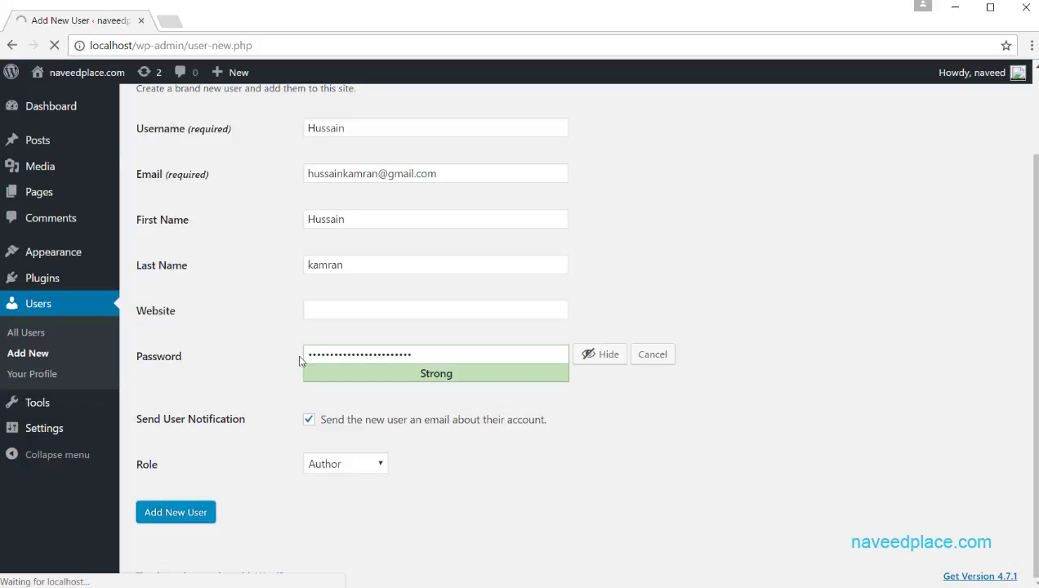
mouse_move(235, 319)
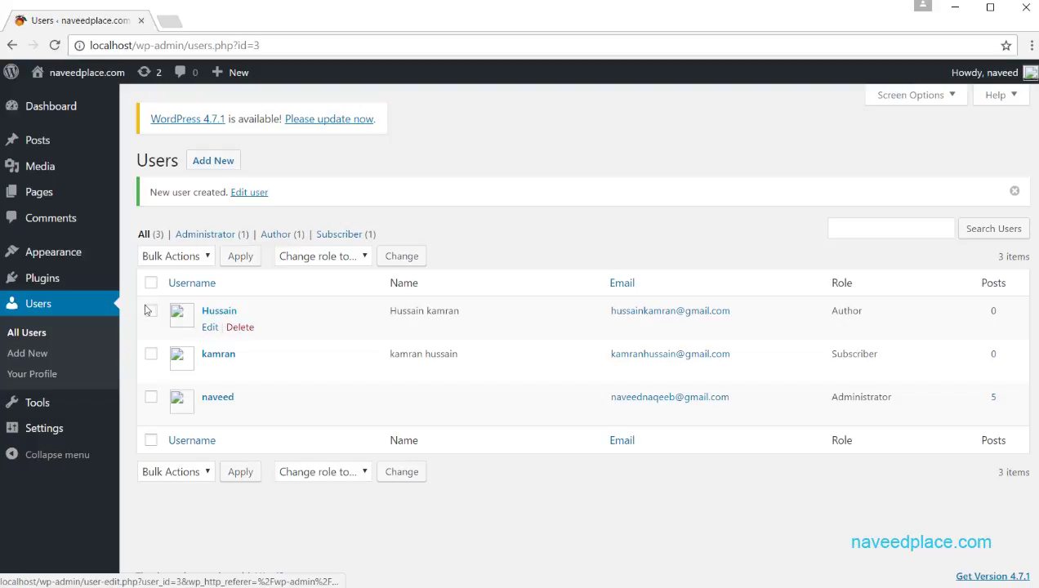
mouse_move(992, 73)
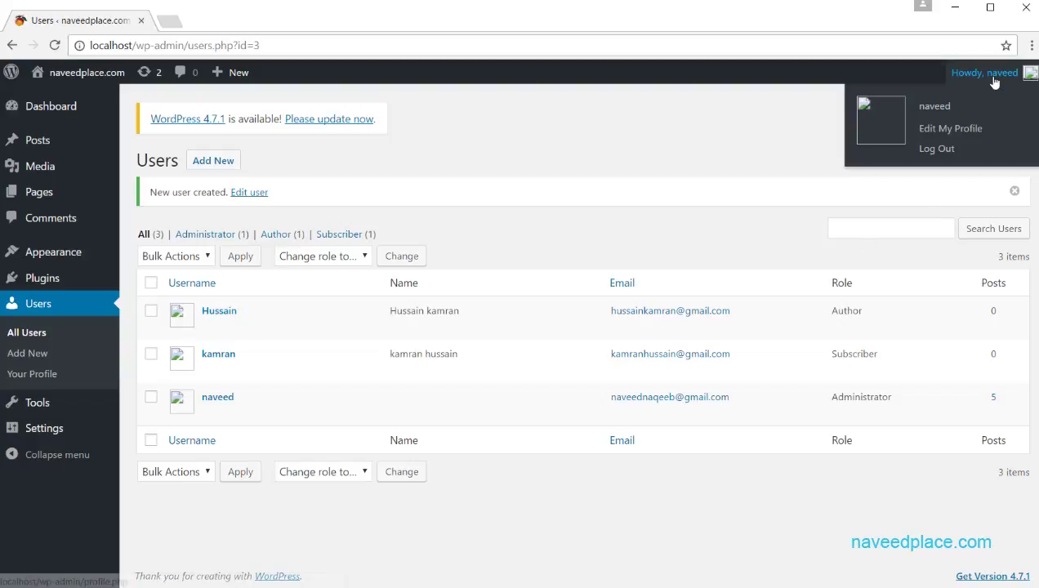
left_click(951, 146)
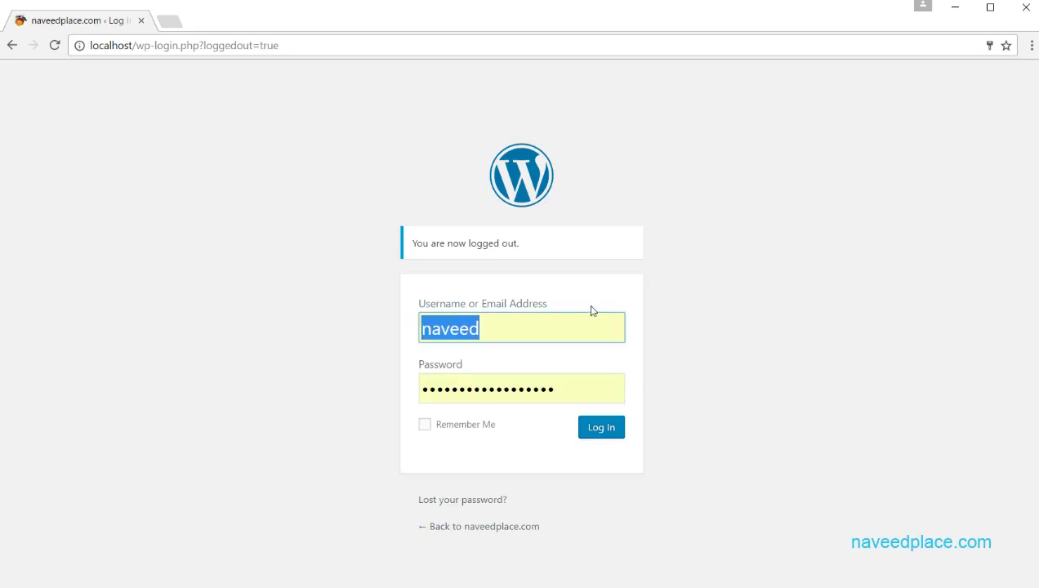
Step: Sign in as the new Author user with the pasted password
type("hussain")
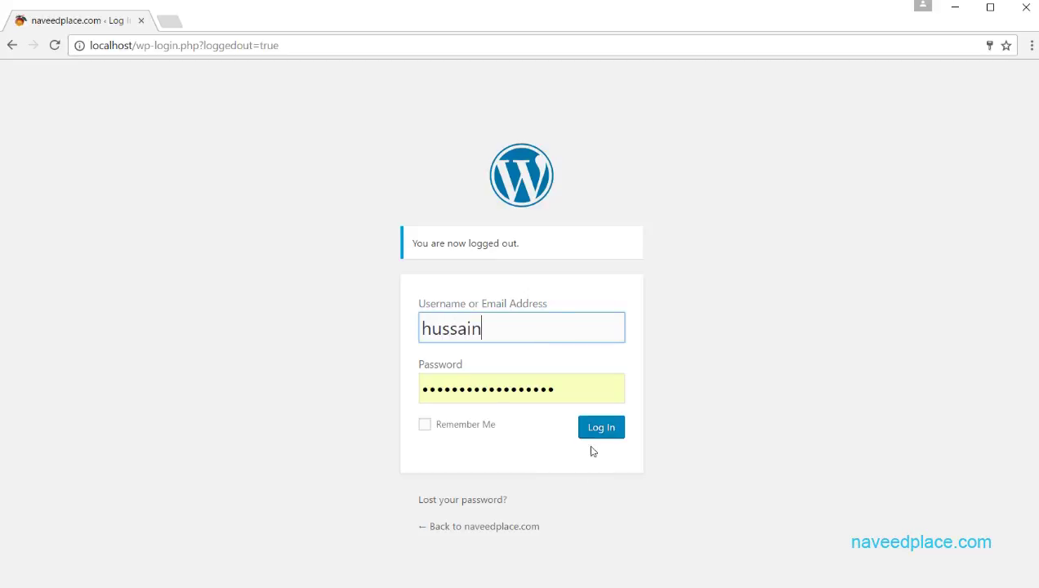
left_click(580, 391)
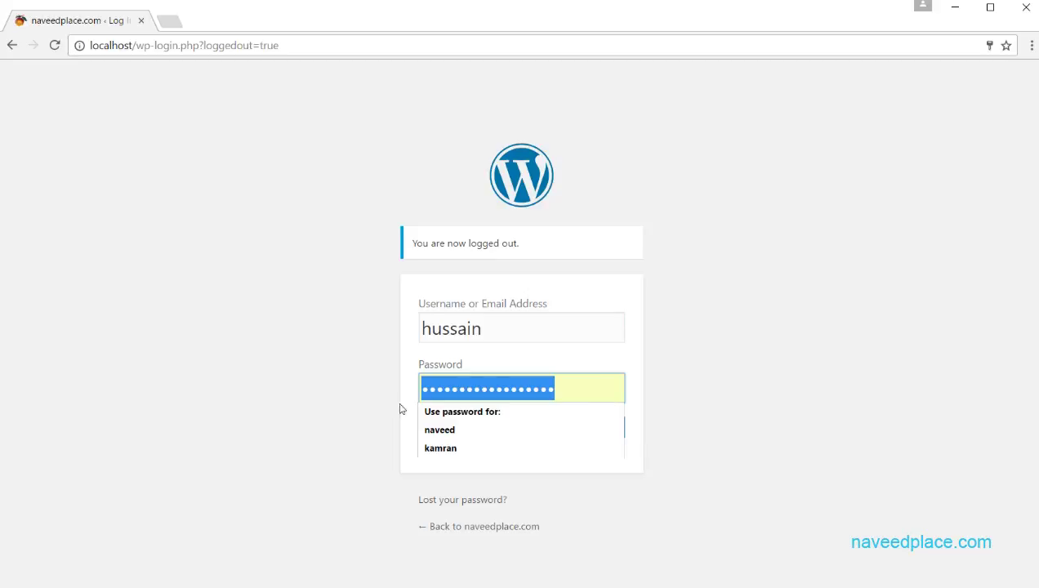
key("ctrl+v")
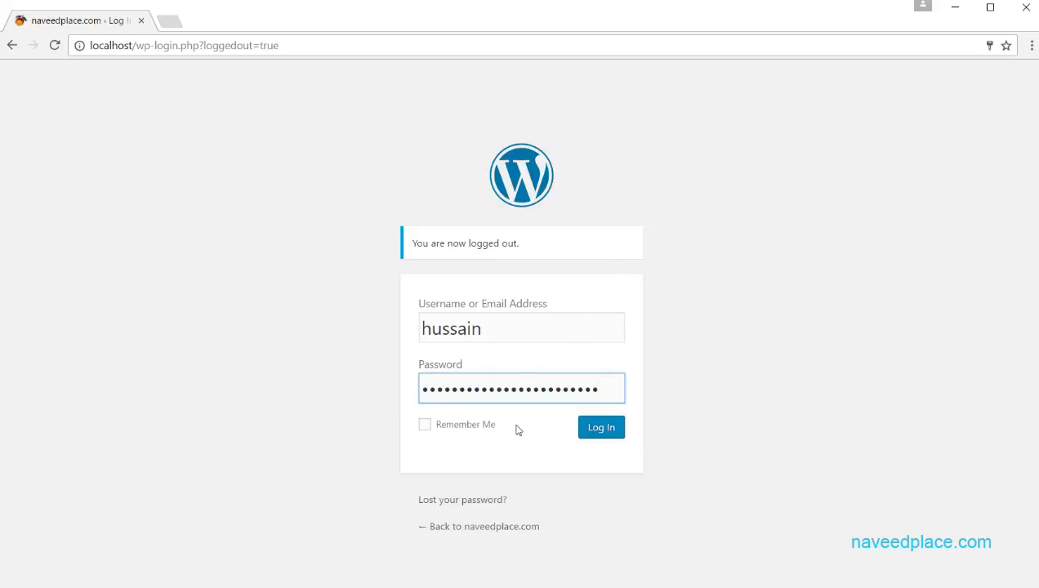
left_click(601, 436)
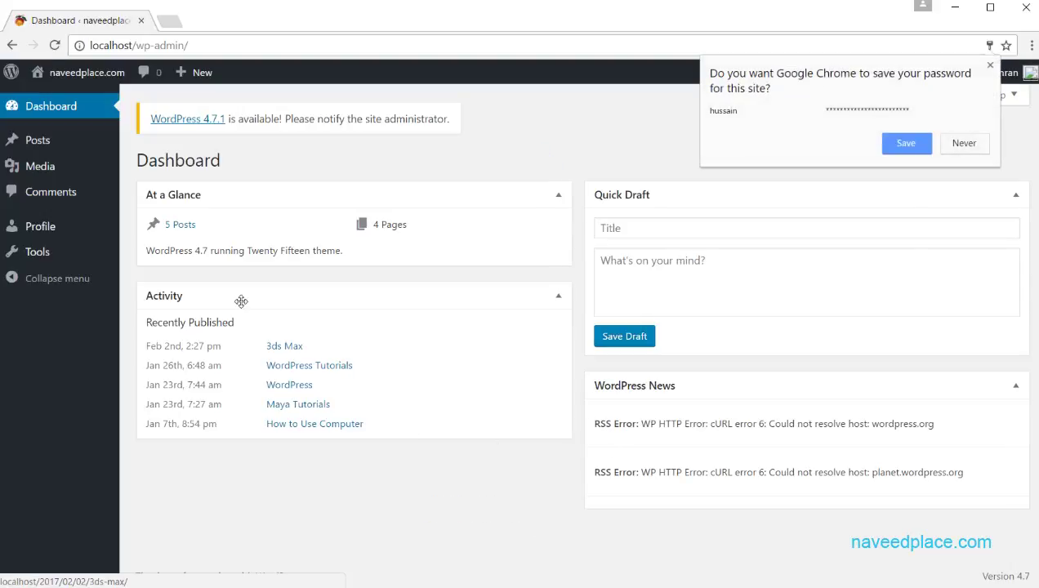
Step: Save the author's login in the browser and review the Dashboard's 5 Posts and 4 Pages
left_click(913, 146)
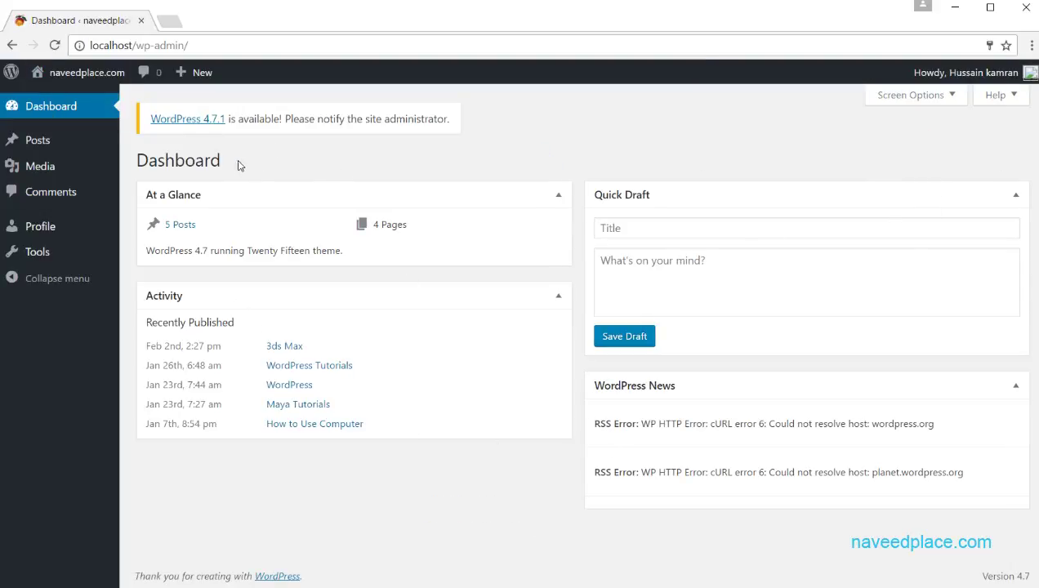
left_click_drag(237, 165, 164, 161)
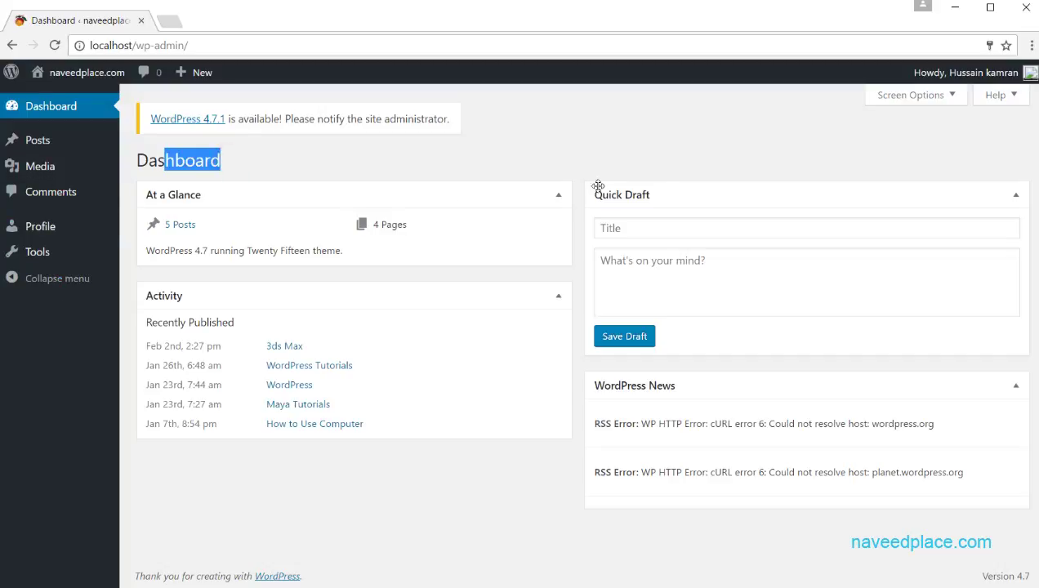
mouse_move(959, 74)
mouse_move(44, 144)
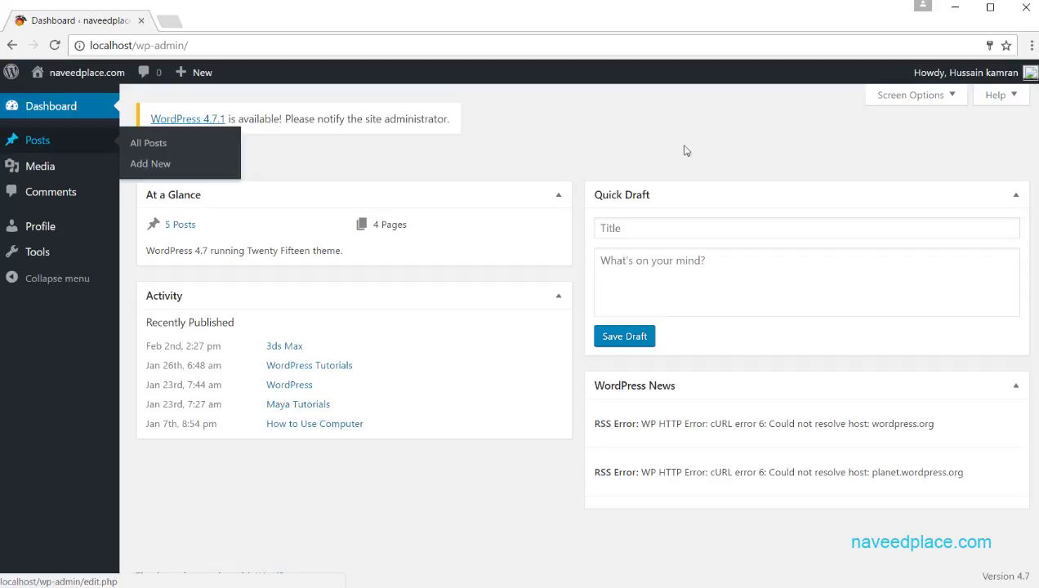
Step: Log out of the author account and log back in as administrator using the autofilled username
left_click(936, 161)
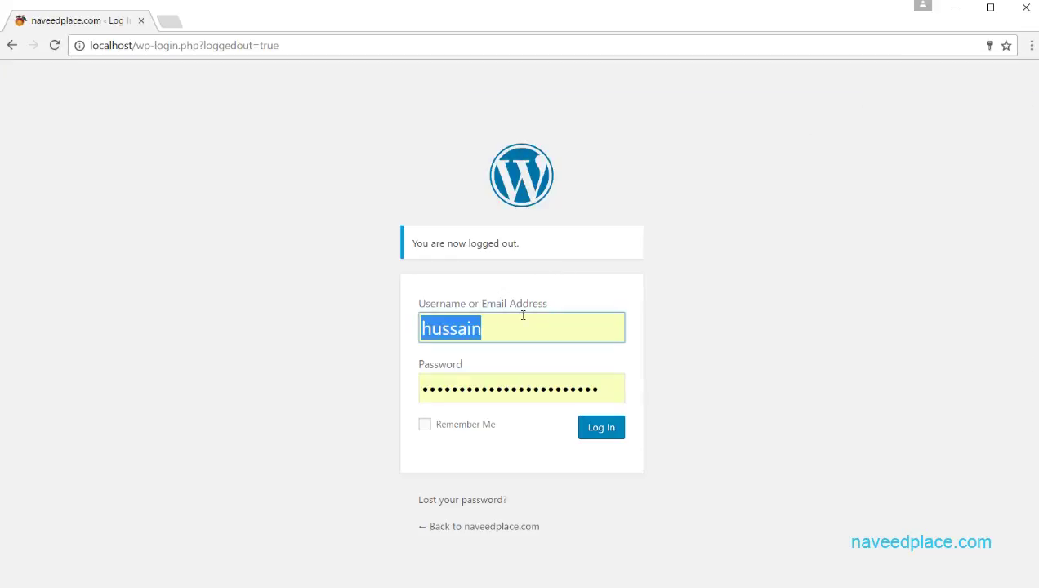
type("naveed")
left_click(520, 349)
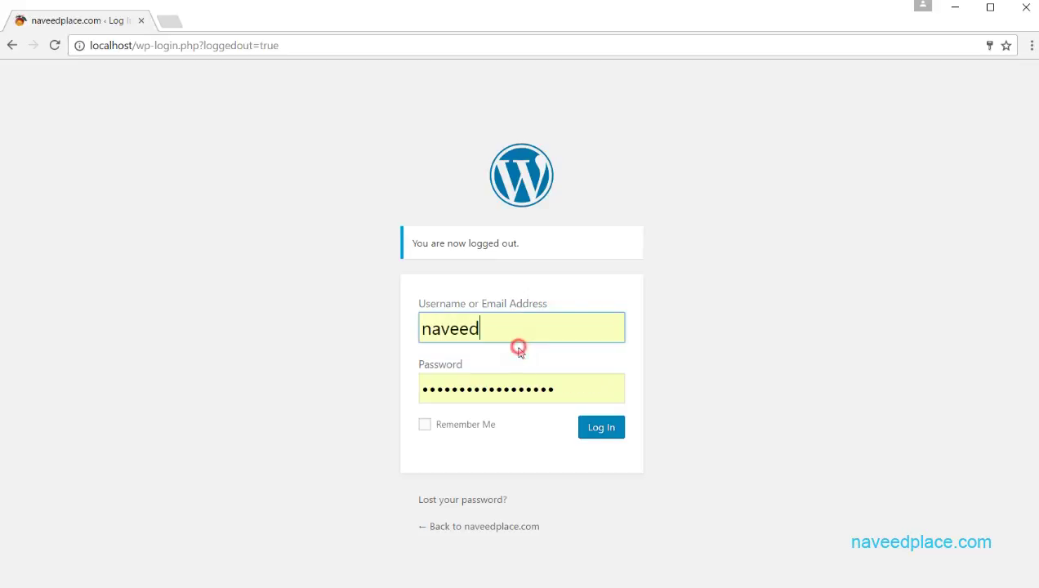
left_click(609, 434)
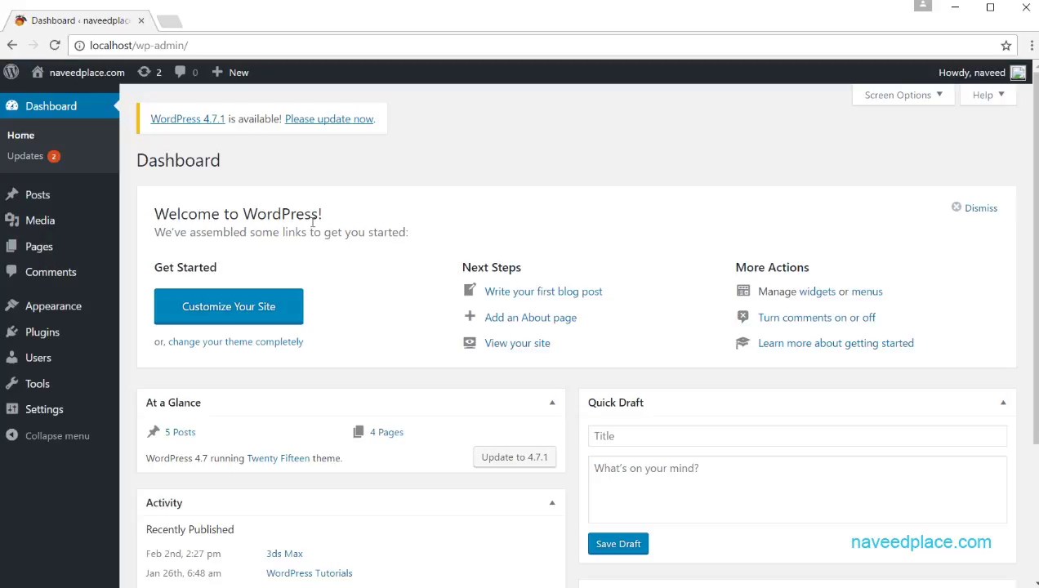
mouse_move(18, 361)
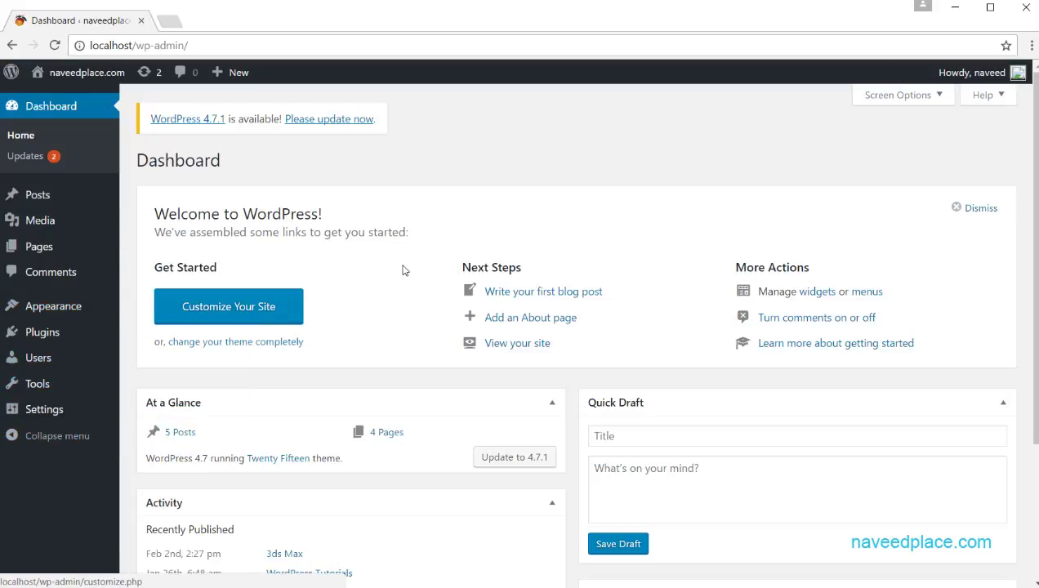
Step: Open the Author user's Edit User page, scroll through it, and return to the three-user list
left_click(53, 357)
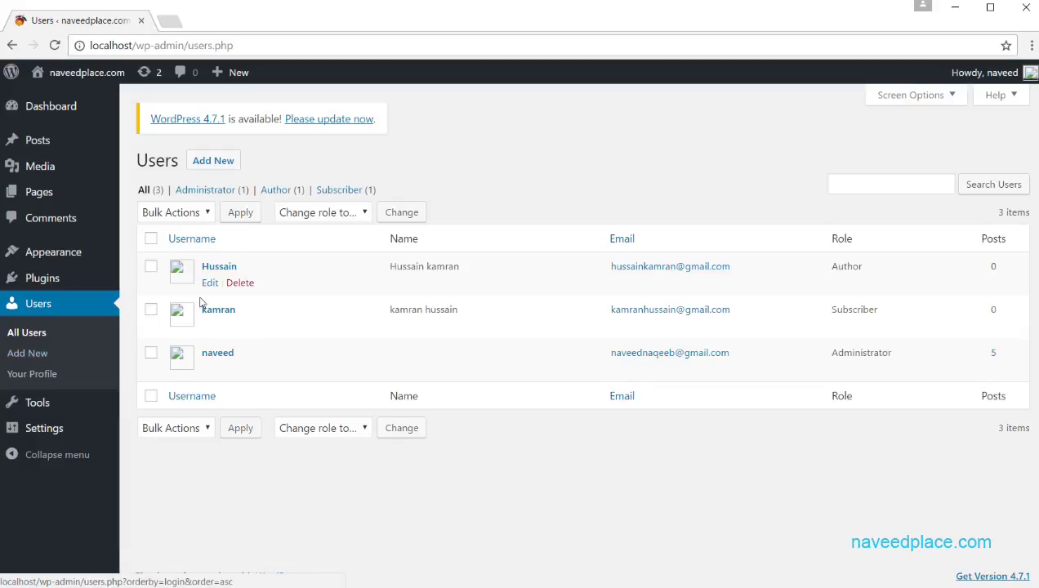
left_click(209, 267)
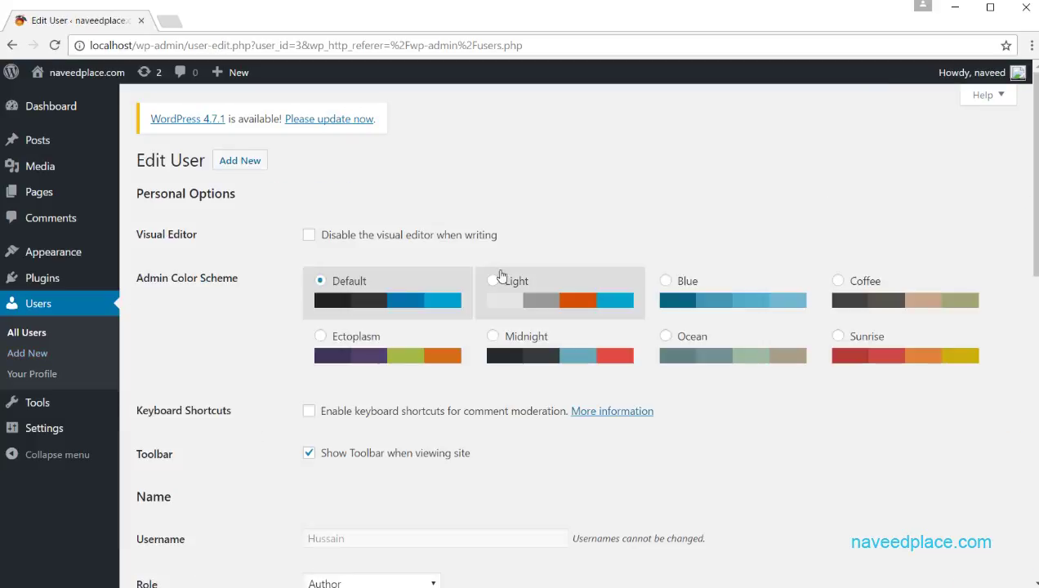
scroll(318, 278, "down", 10)
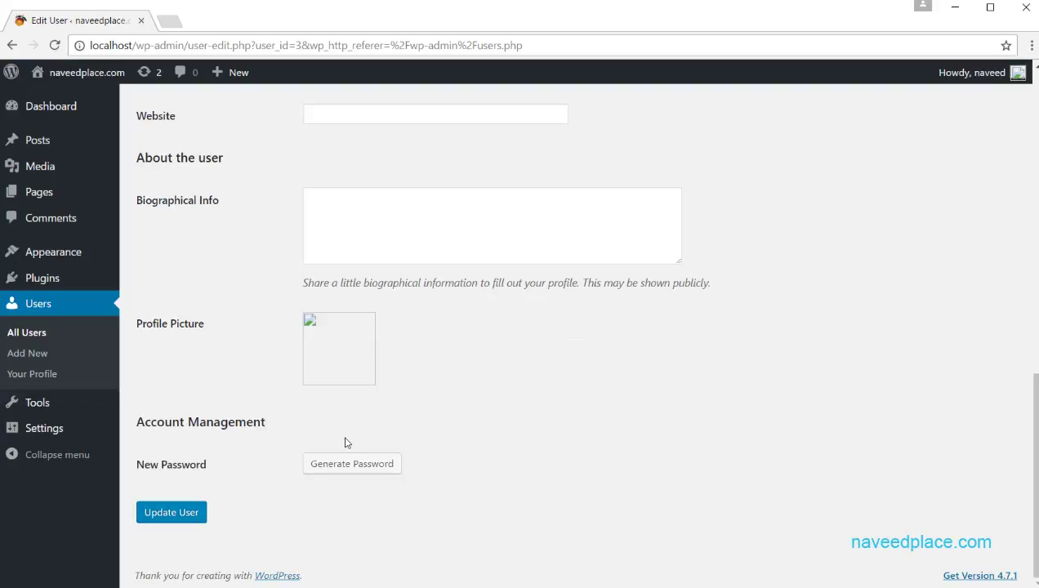
left_click(70, 310)
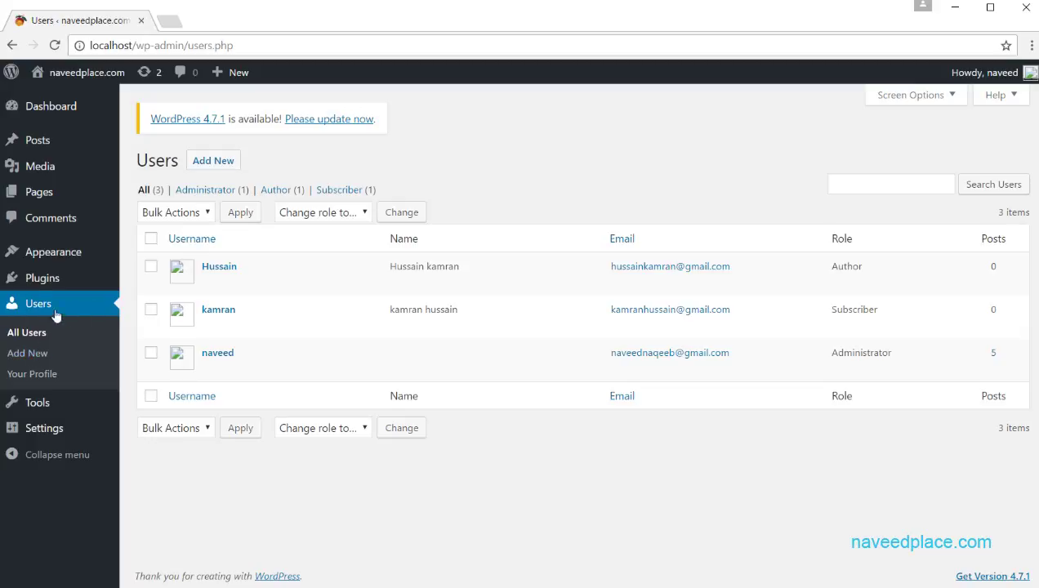
mouse_move(46, 410)
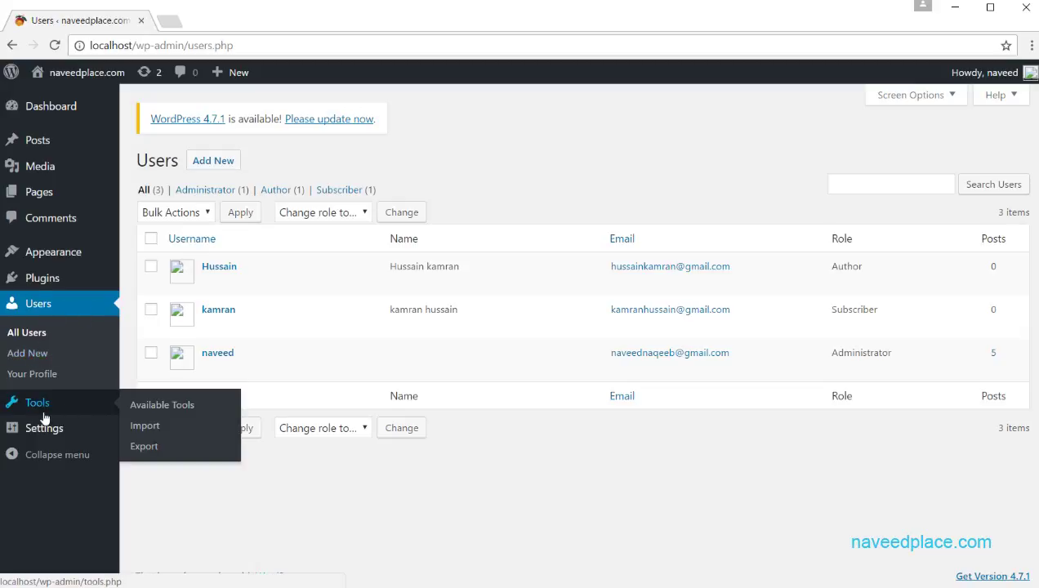
Step: Go to Tools > Available Tools, then to the Import page listing Blogger, RSS and Tumblr importers
left_click(175, 407)
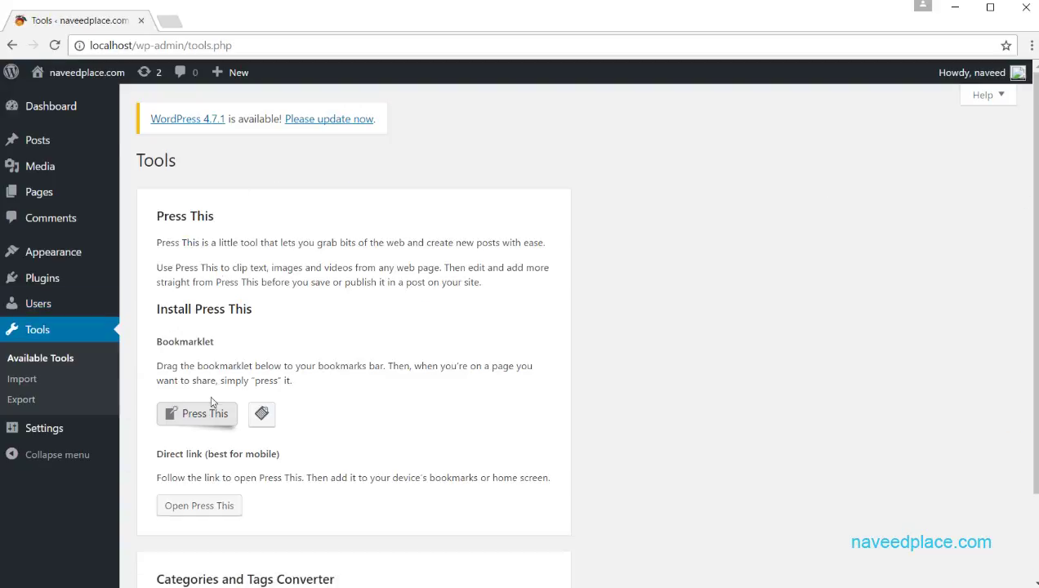
left_click(23, 384)
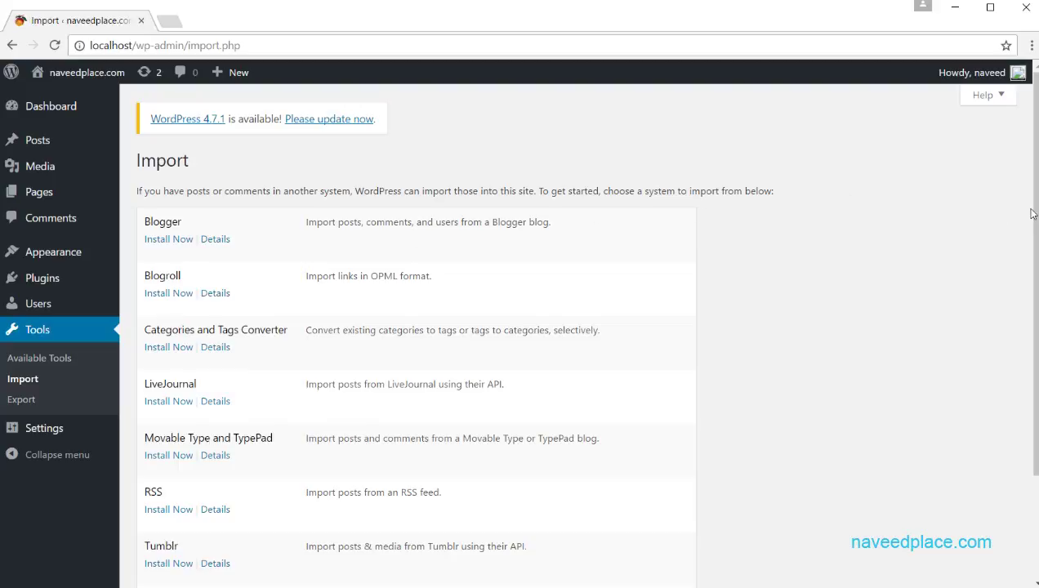
Step: Repeatedly highlight the Blogger importer name and its description sentence on the Import page
left_click_drag(194, 221, 145, 222)
left_click(205, 221)
left_click_drag(303, 222, 569, 221)
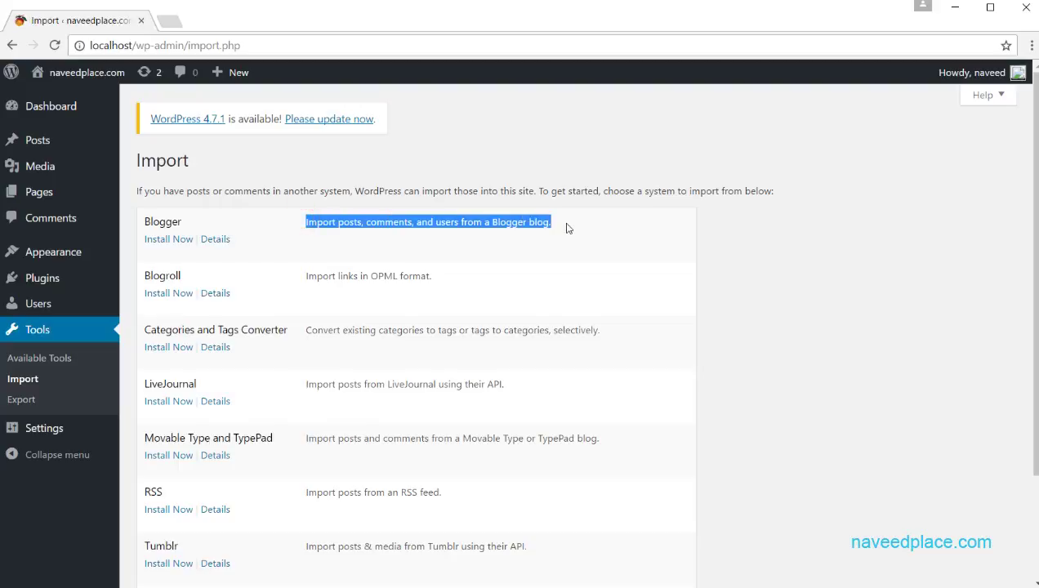
left_click(523, 235)
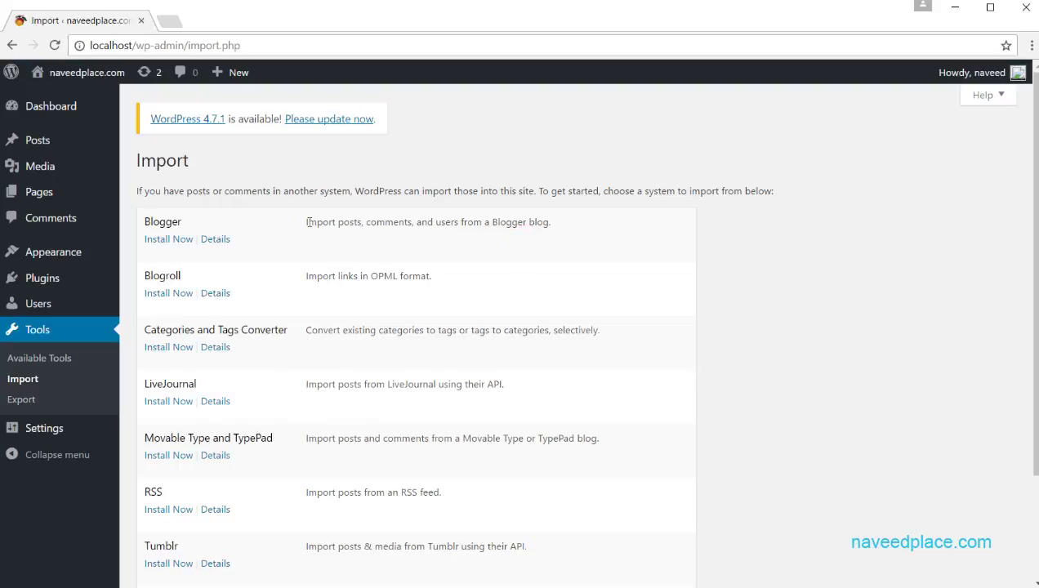
left_click_drag(303, 222, 555, 222)
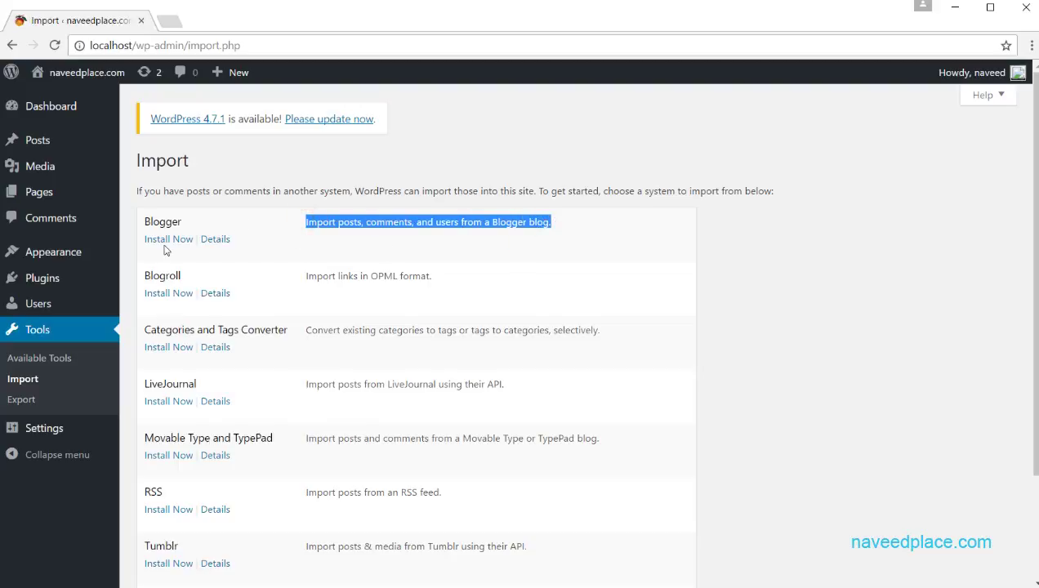
left_click(394, 237)
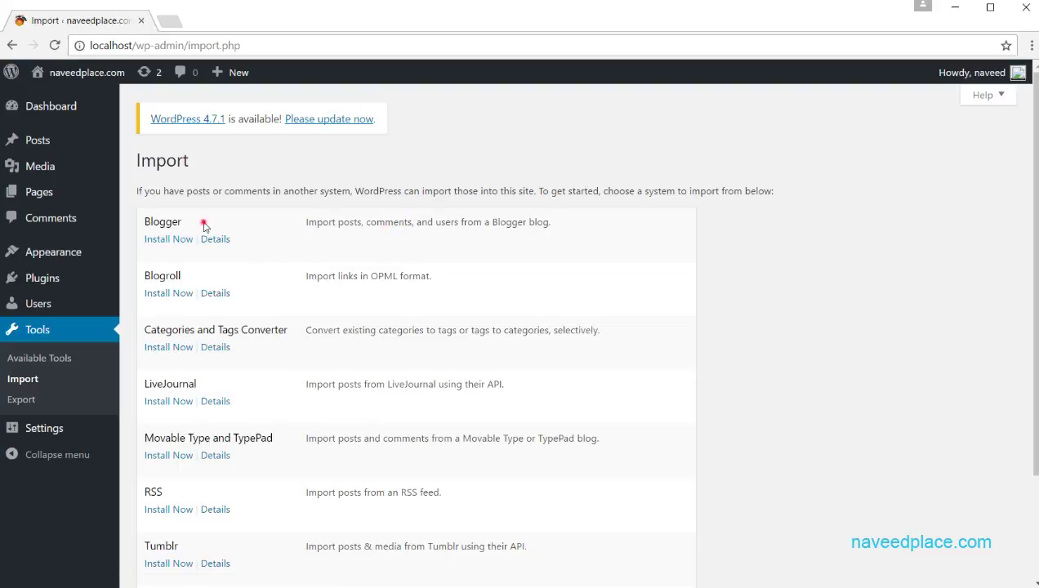
left_click_drag(201, 223, 145, 222)
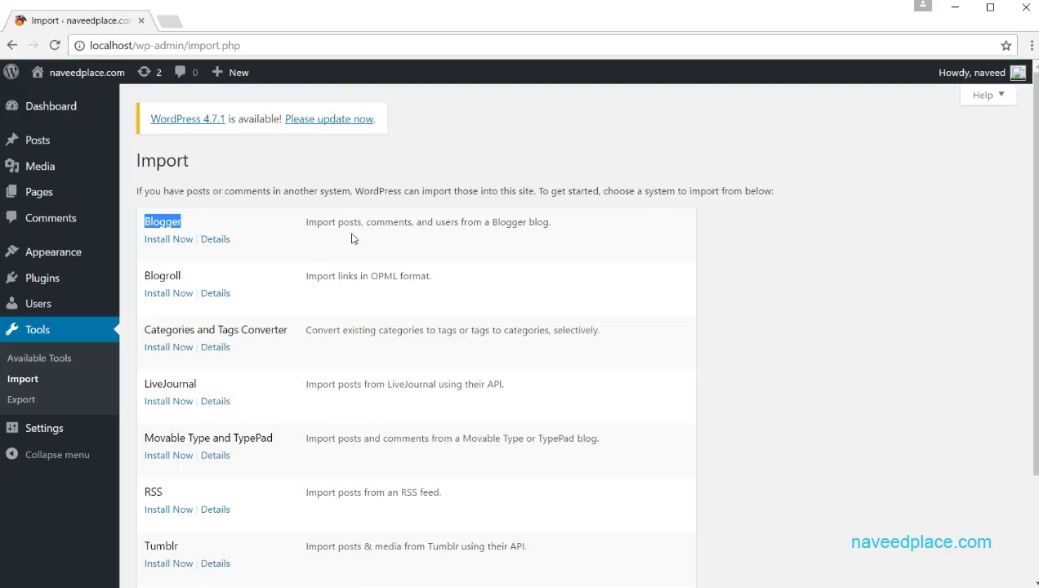
left_click(194, 233)
left_click_drag(199, 221, 129, 219)
left_click(190, 221)
left_click_drag(199, 221, 141, 217)
left_click_drag(193, 222, 153, 214)
Step: Scroll through the importer list, then highlight the Blogger description and its links again
scroll(260, 419, "down", 2)
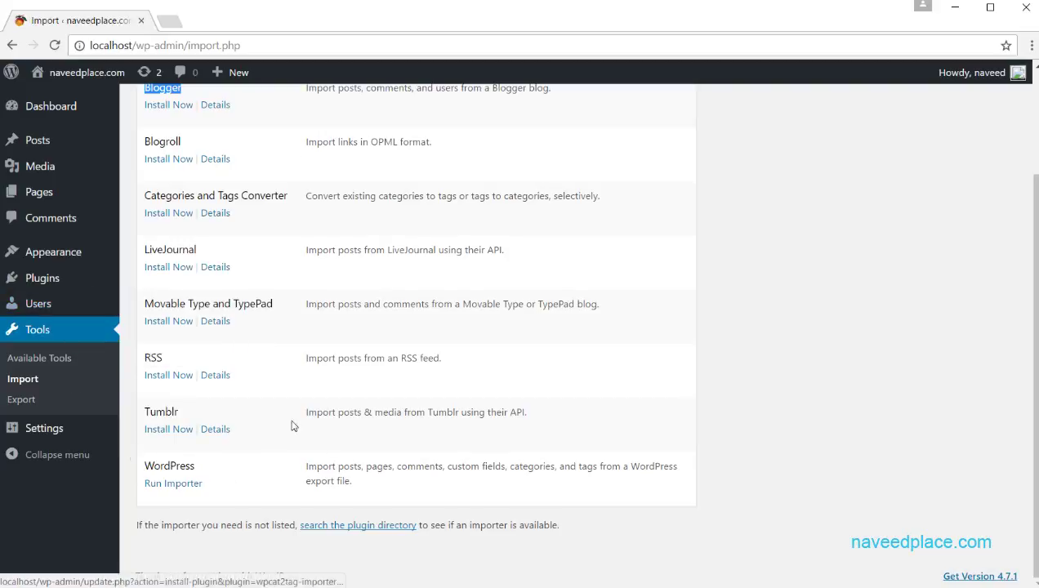
scroll(280, 246, "up", 2)
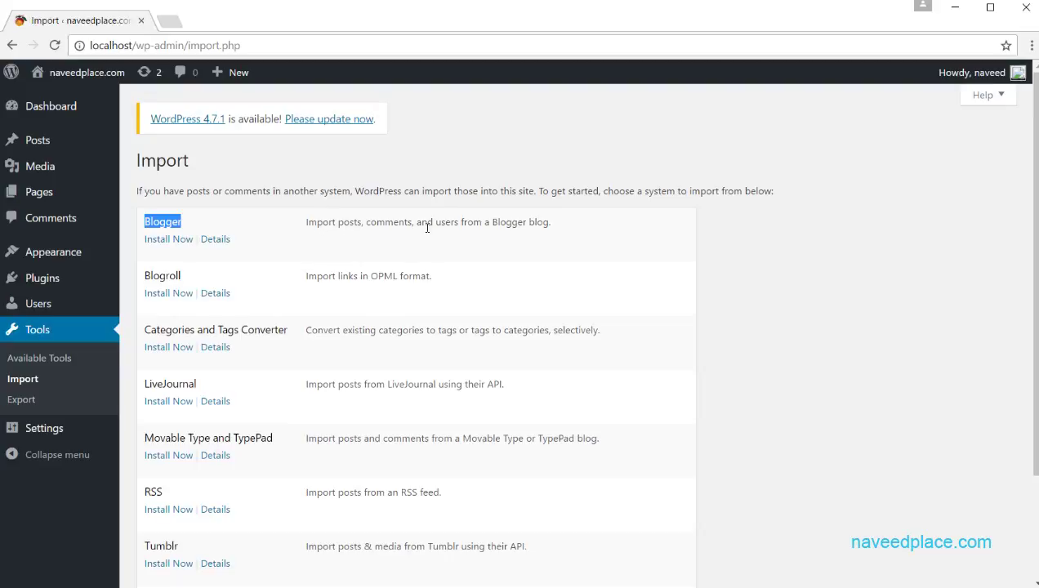
left_click_drag(552, 229, 245, 218)
left_click(387, 229)
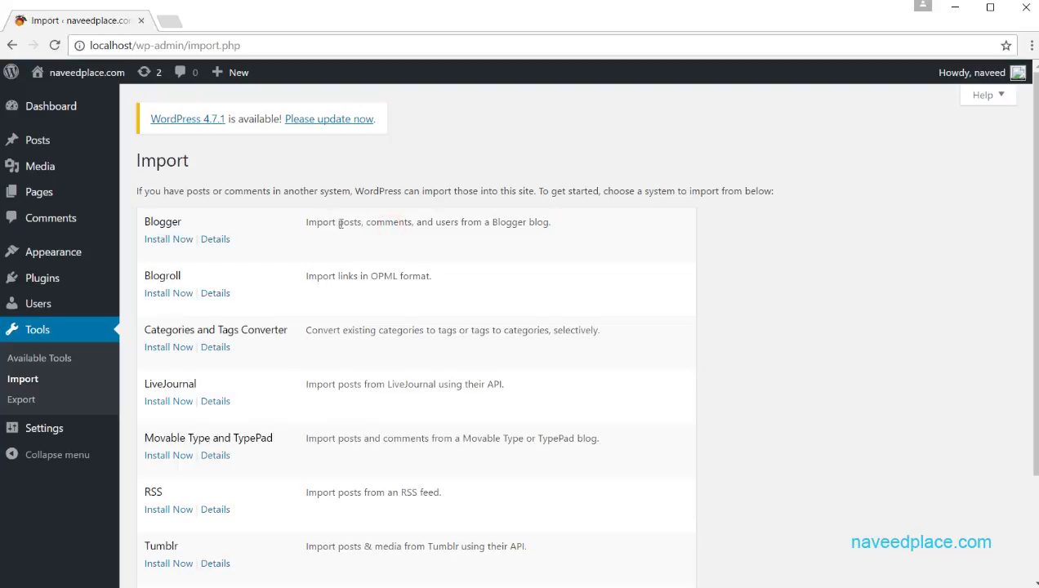
left_click_drag(343, 223, 473, 222)
Step: Open Tools > Export and highlight the All content description's posts, pages, comments wording
left_click(25, 401)
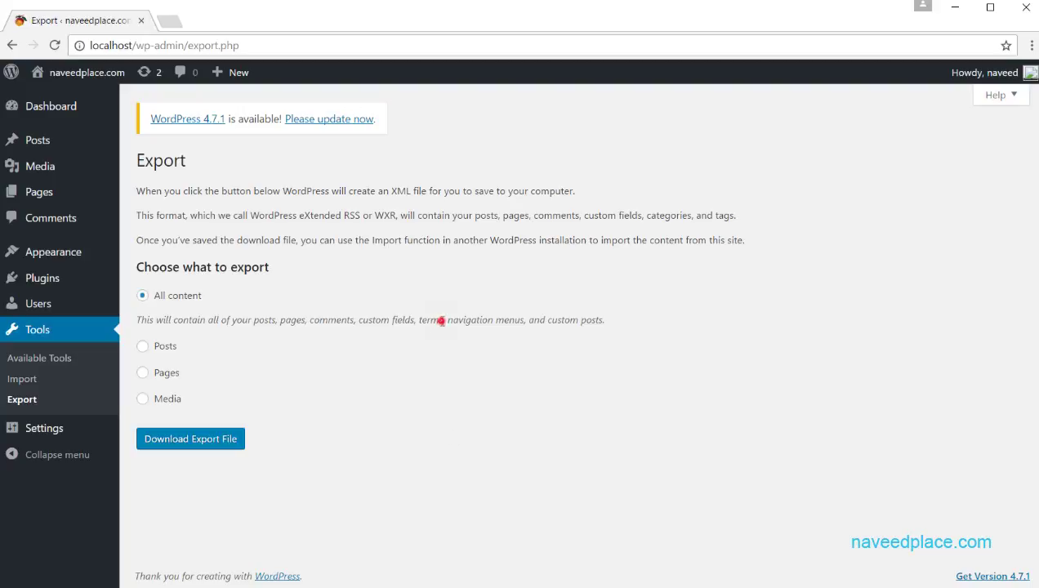
left_click_drag(443, 321, 348, 322)
left_click(559, 325)
left_click_drag(611, 325, 340, 325)
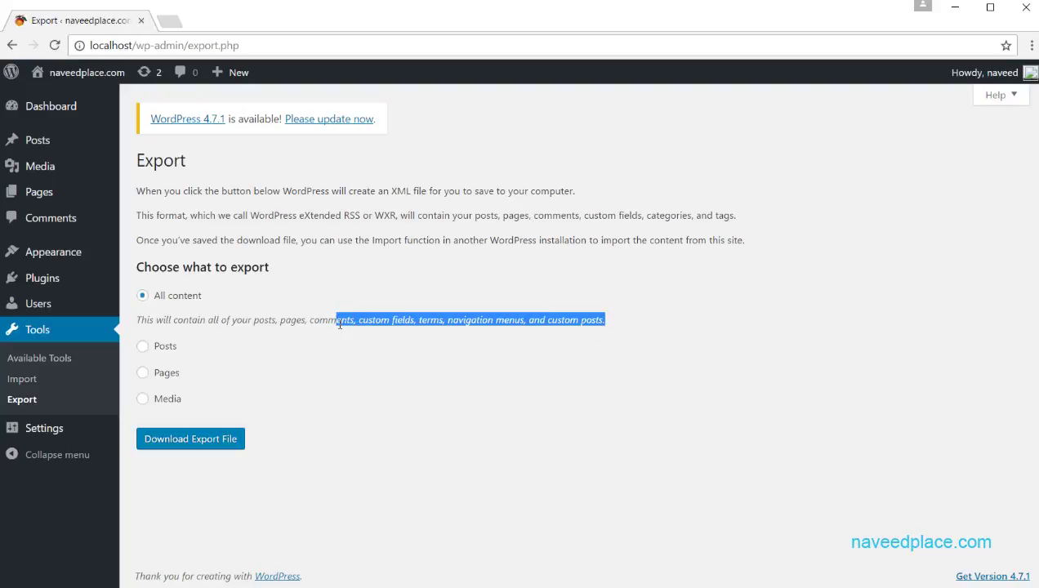
left_click(318, 327)
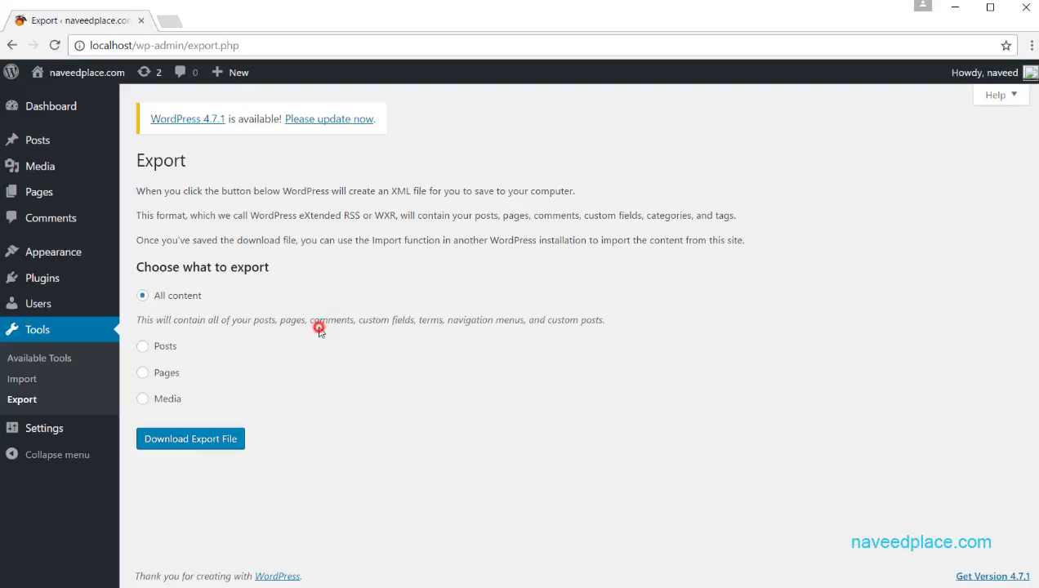
mouse_move(353, 323)
left_mouse_down()
mouse_move(130, 323)
mouse_move(360, 324)
left_mouse_up()
left_click(204, 327)
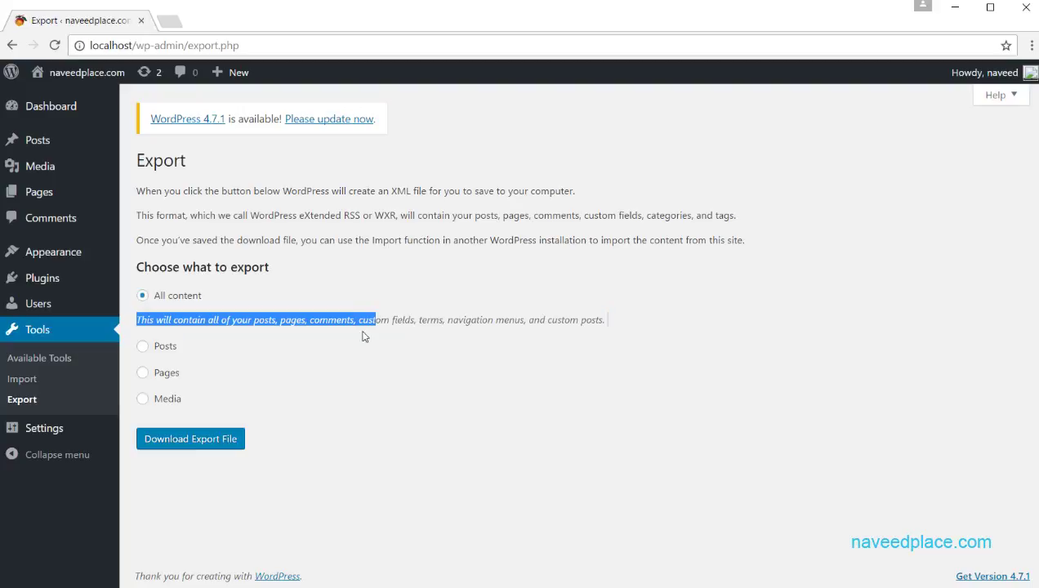
left_click(360, 338)
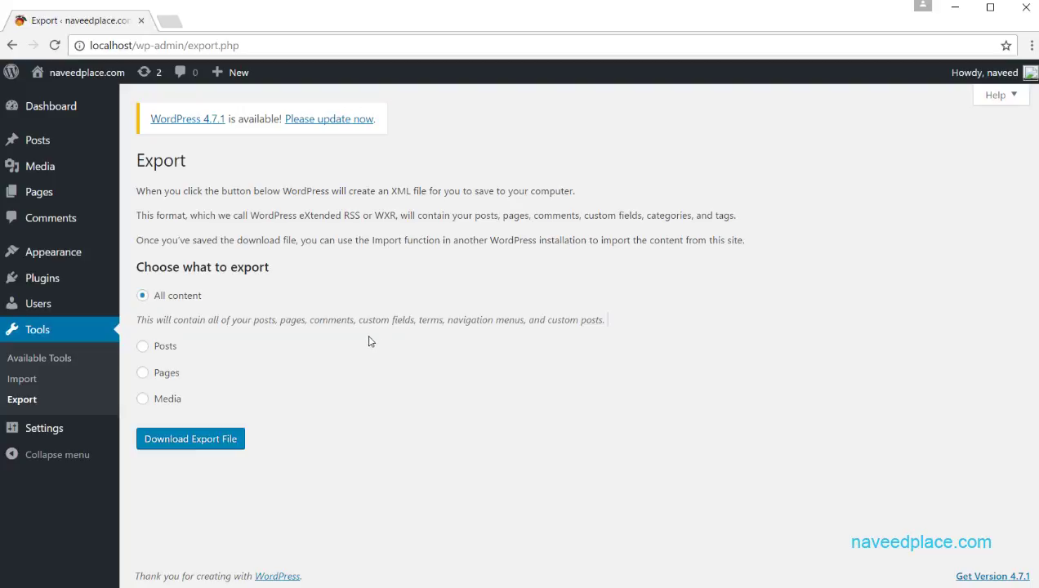
left_click_drag(262, 320, 379, 320)
left_click(373, 341)
Step: Read through the export explanation lines, the Choose what to export heading and All content description
left_click_drag(168, 192, 234, 190)
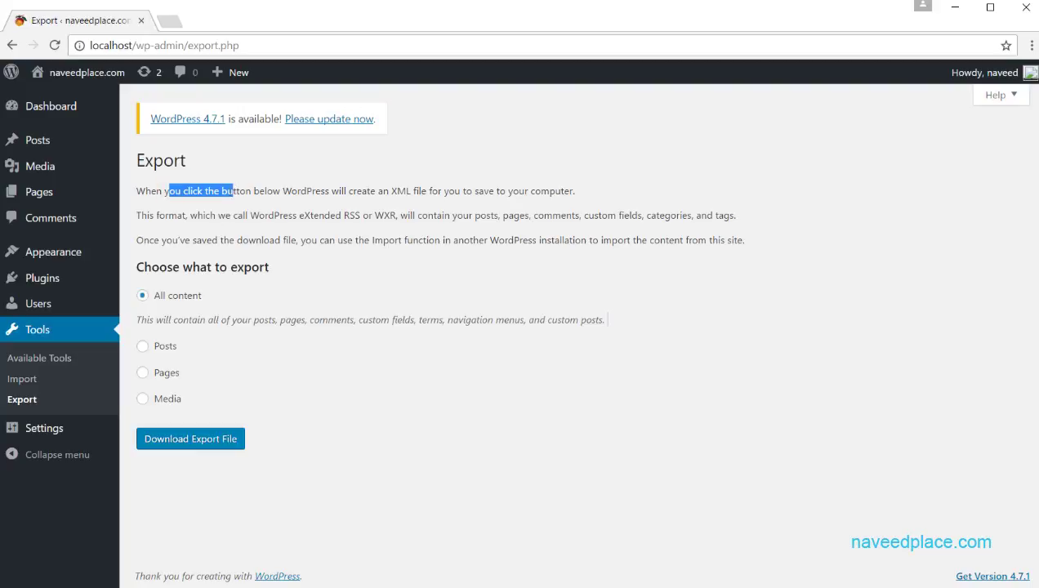
left_click(232, 196)
left_click_drag(243, 217, 287, 217)
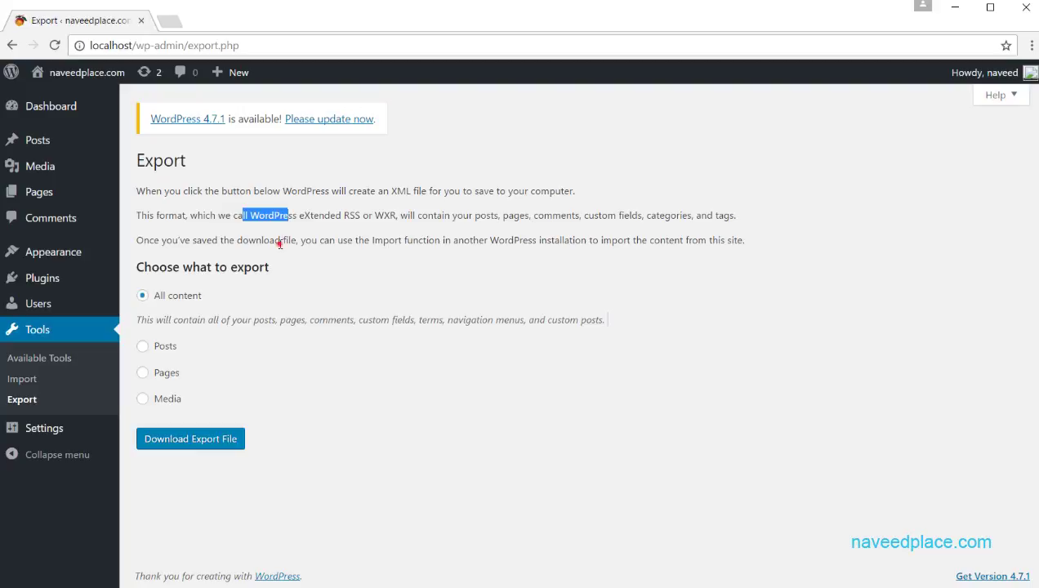
left_click(278, 244)
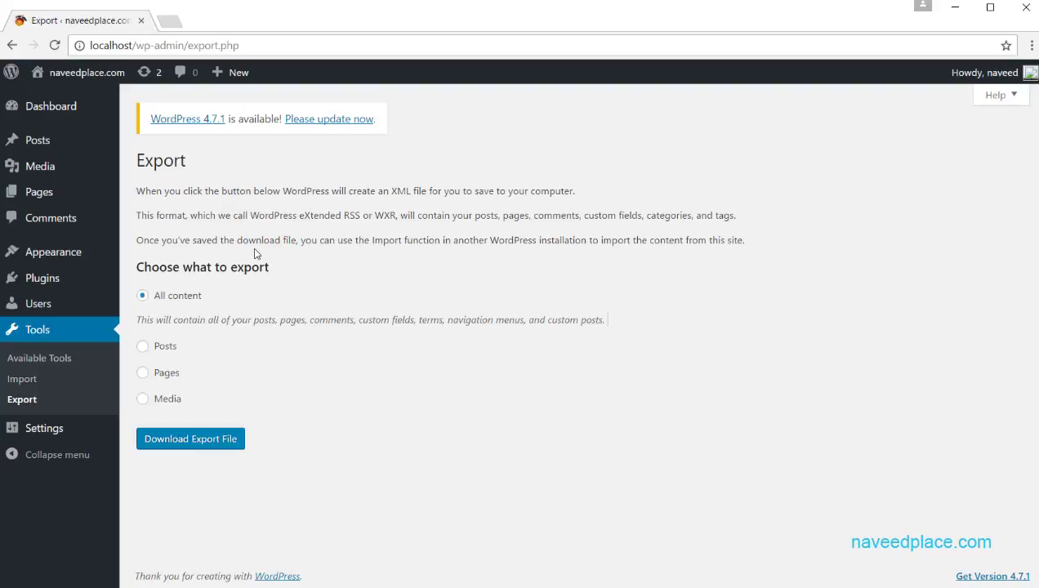
left_click_drag(269, 240, 334, 263)
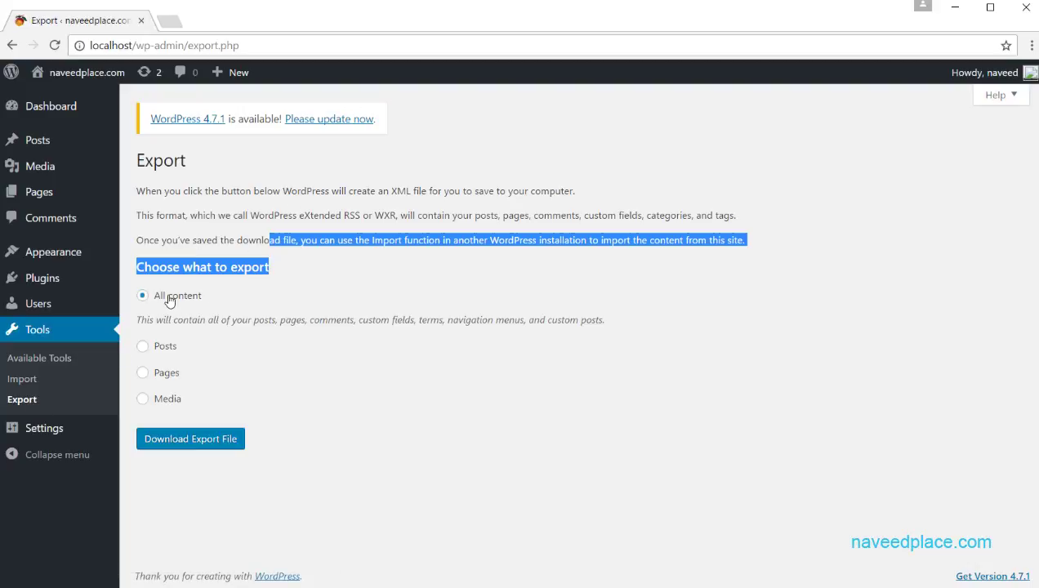
left_click(275, 298)
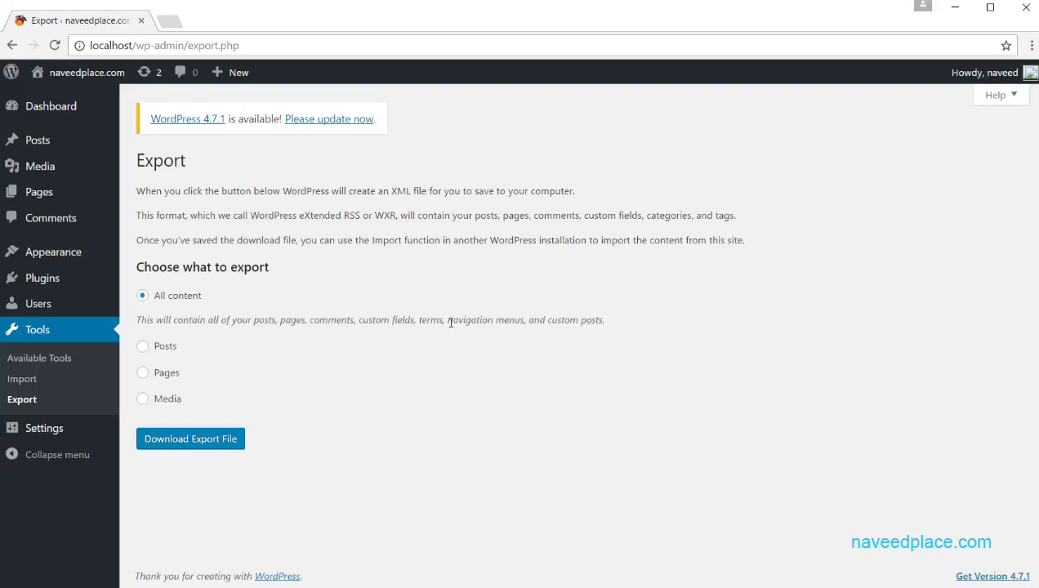
left_click_drag(611, 322, 147, 325)
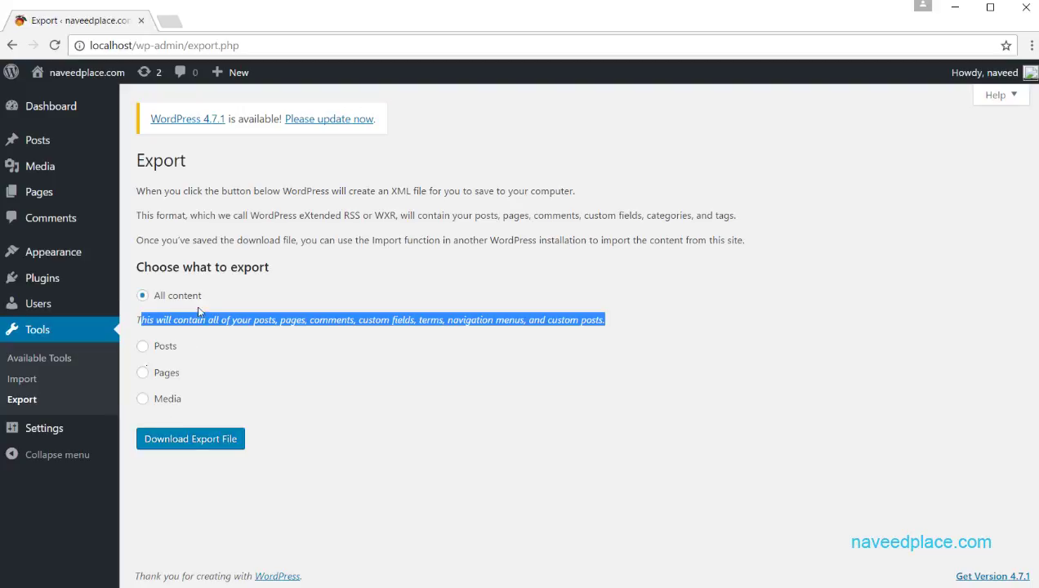
left_click(255, 319)
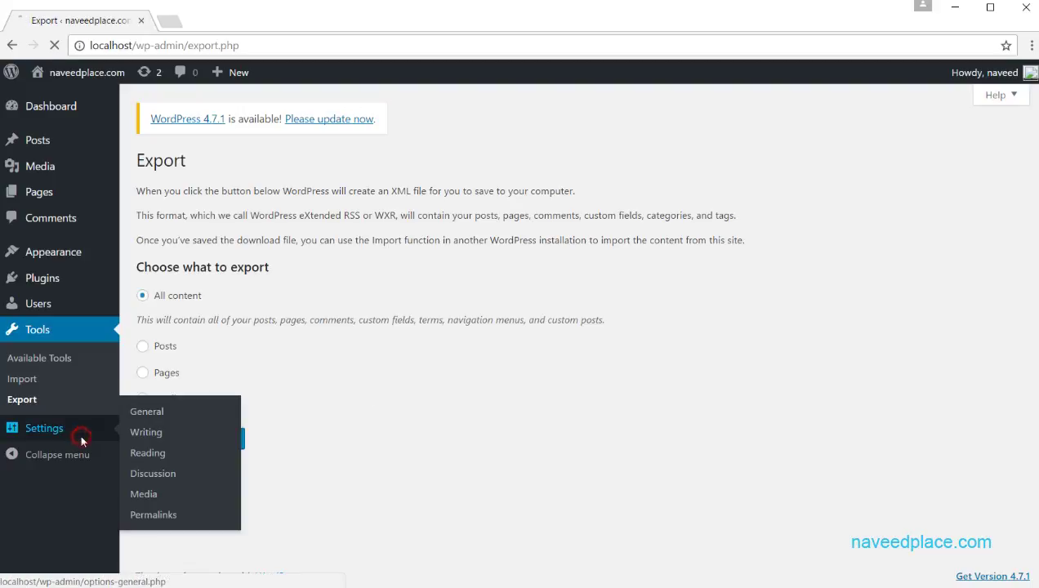
Step: Look over the General Settings Site Title and Tagline fields, then go to Writing Settings
left_click(23, 432)
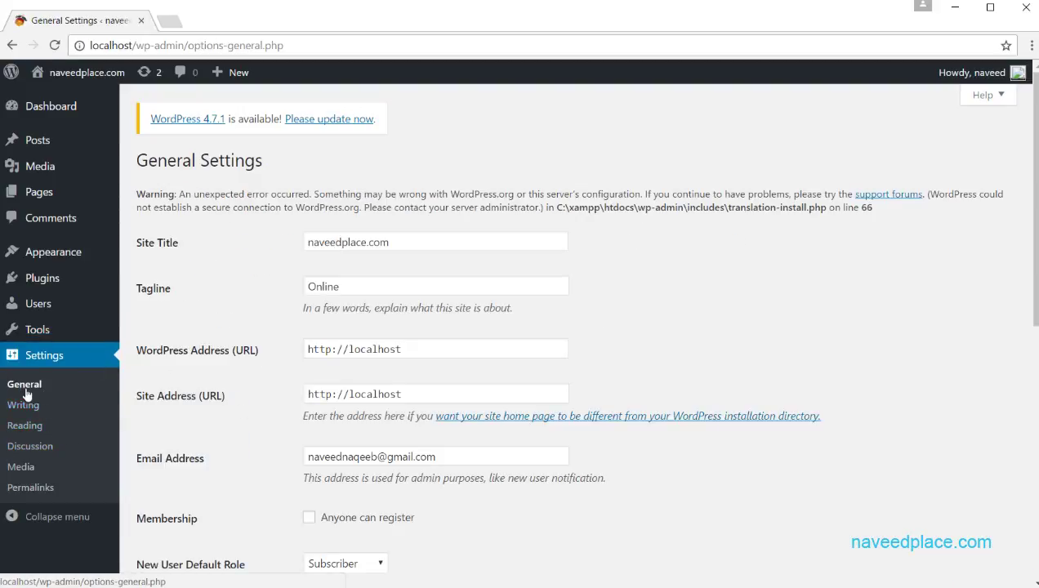
left_click(399, 238)
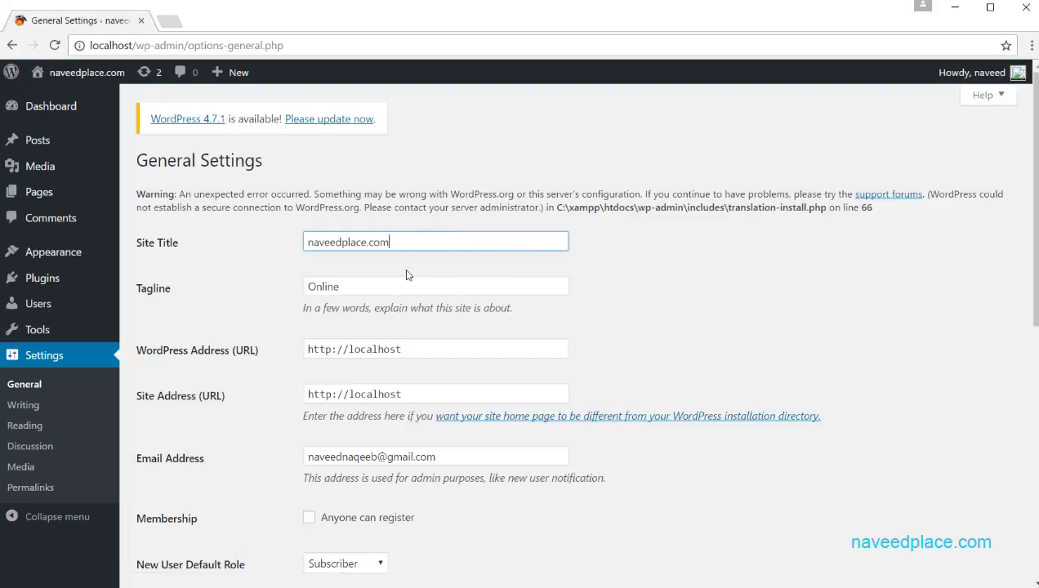
left_click(355, 275)
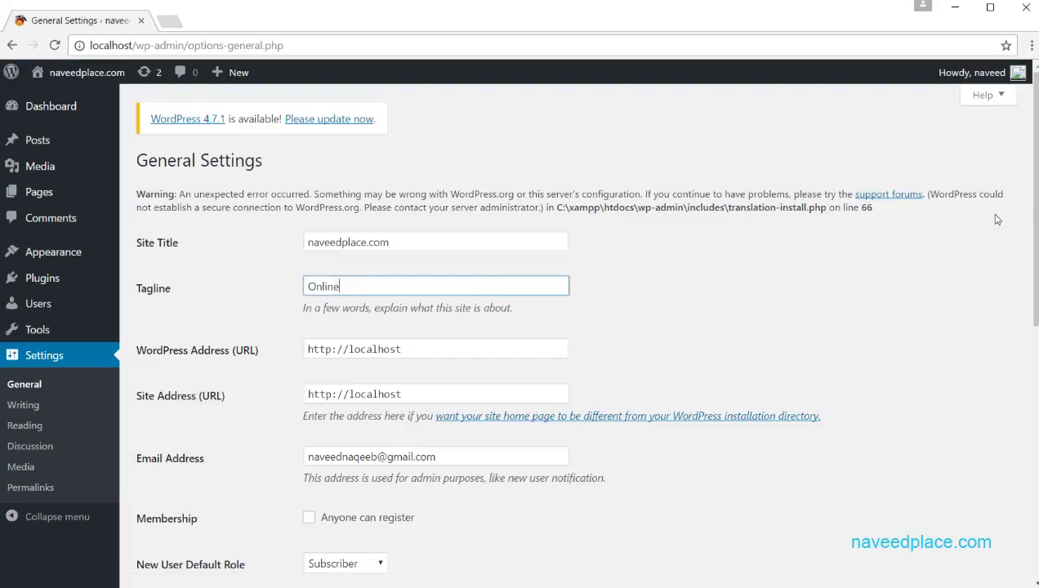
scroll(846, 260, "down", 2)
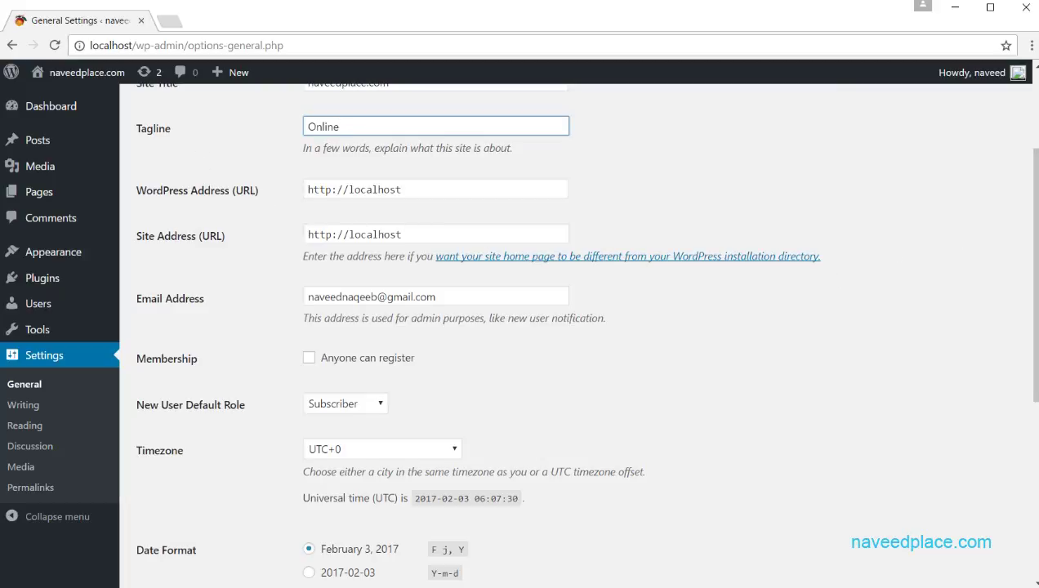
scroll(1035, 235, "down", 3)
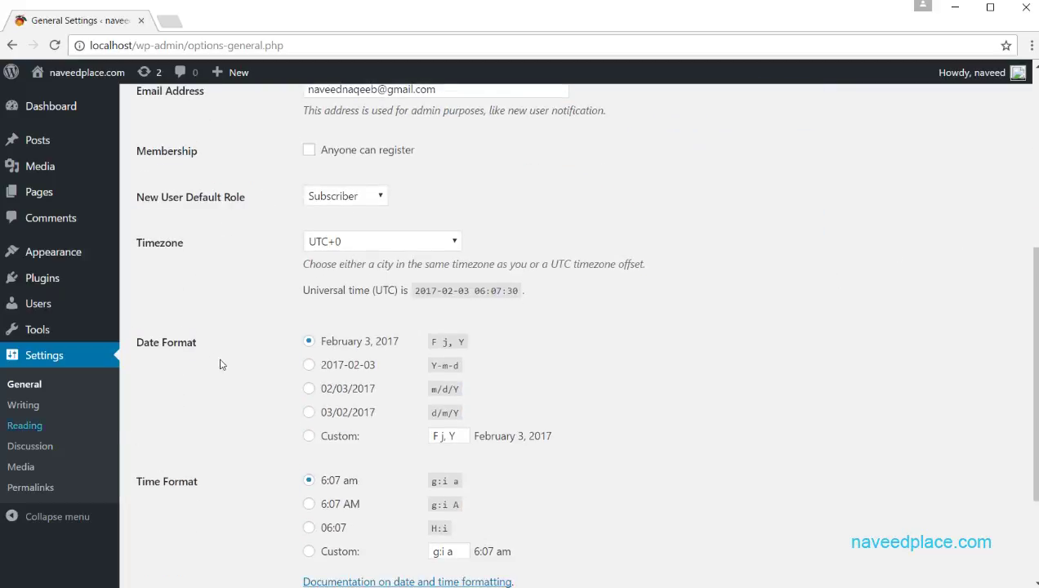
left_click(36, 410)
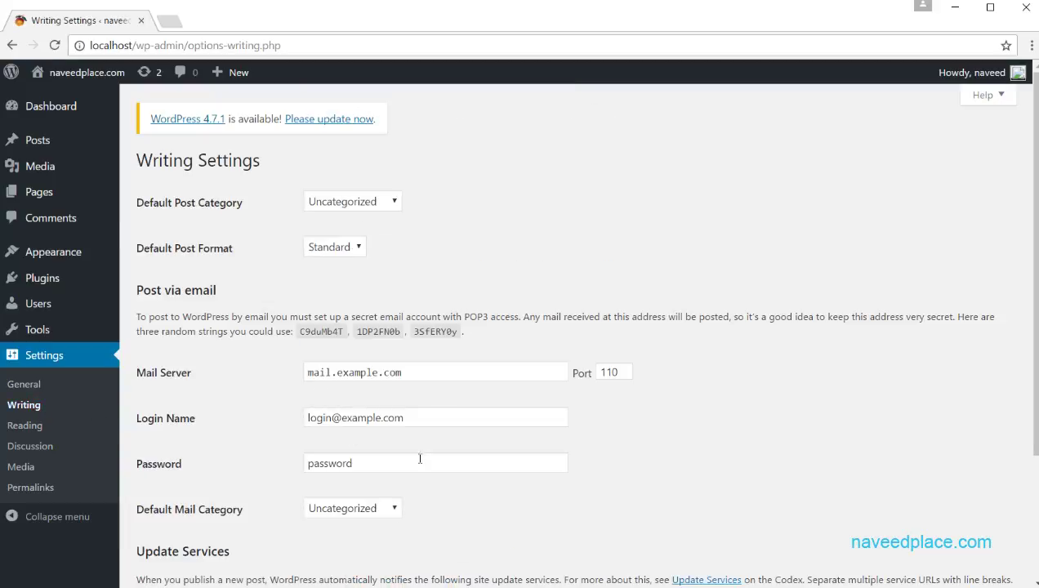
Step: Step through Reading and Discussion to Media Settings, checking the 150×150, 300×300 and 1024×1024 sizes
left_click(41, 424)
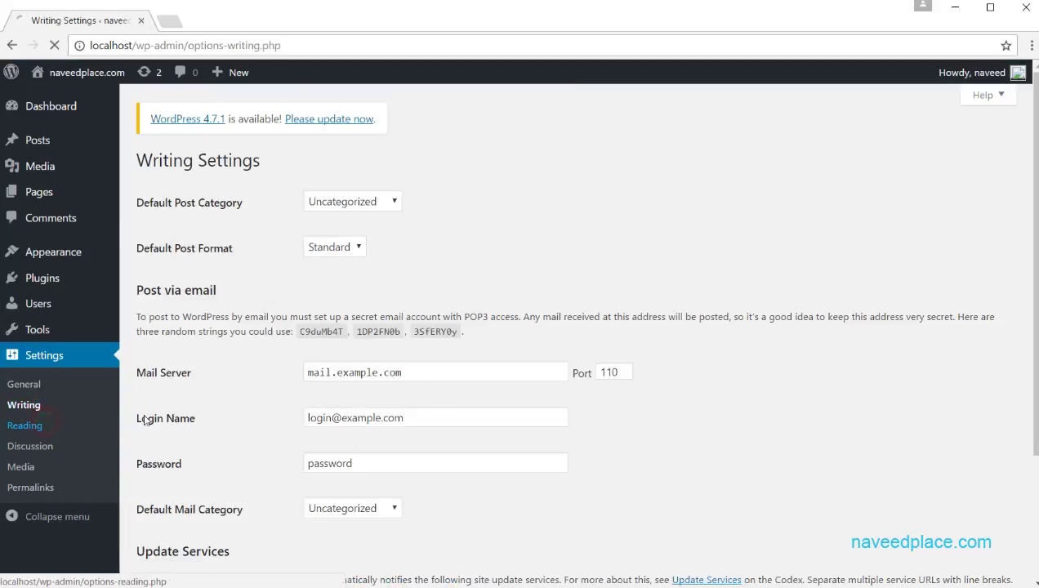
left_click(44, 446)
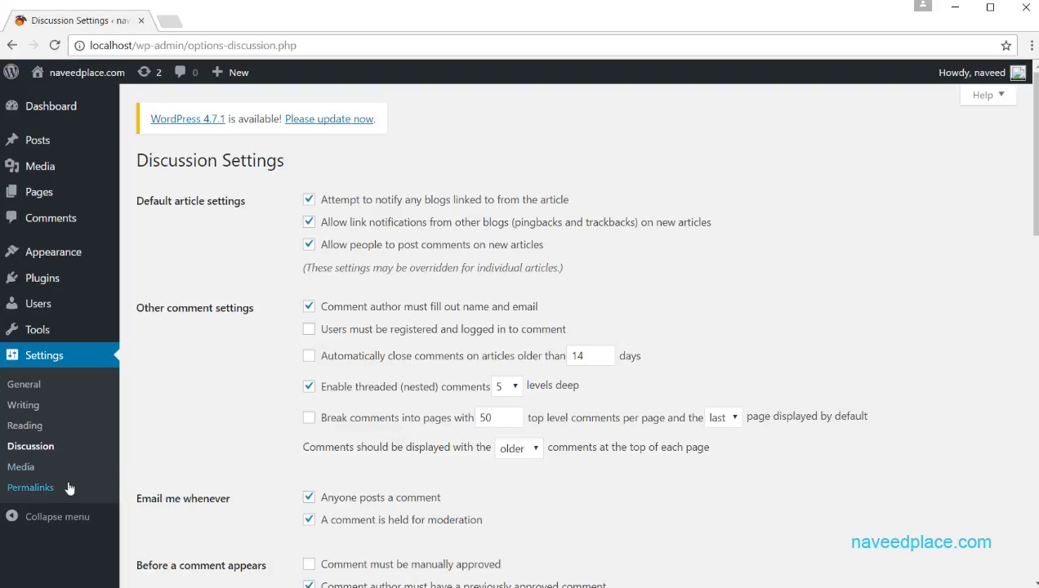
left_click(21, 466)
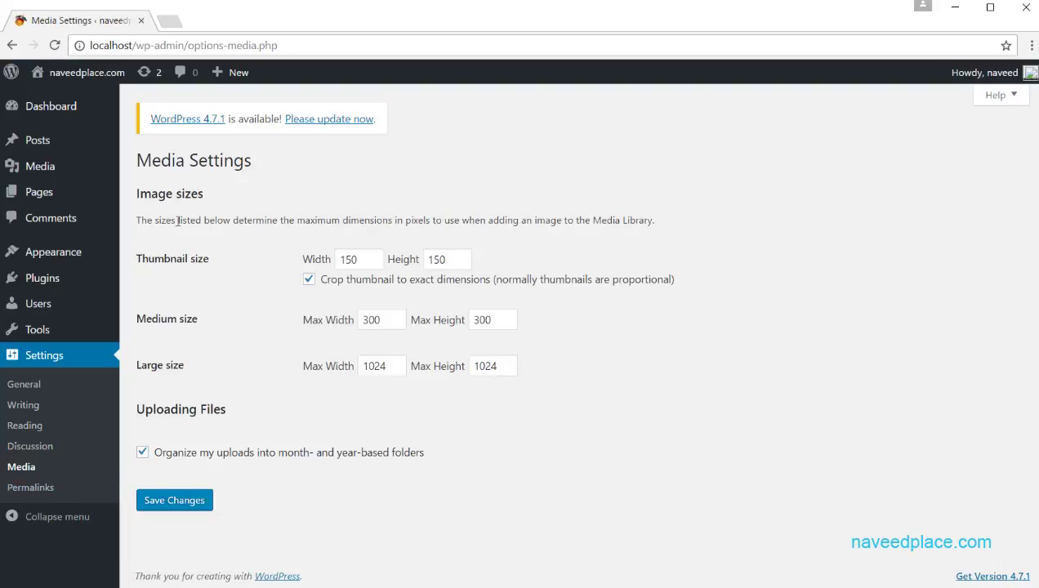
left_click(249, 167)
left_click_drag(192, 318, 152, 320)
left_click_drag(176, 365, 153, 363)
Step: Check the Day and name permalink structure, return to General Settings, then collapse and re-expand the sidebar
left_click(25, 487)
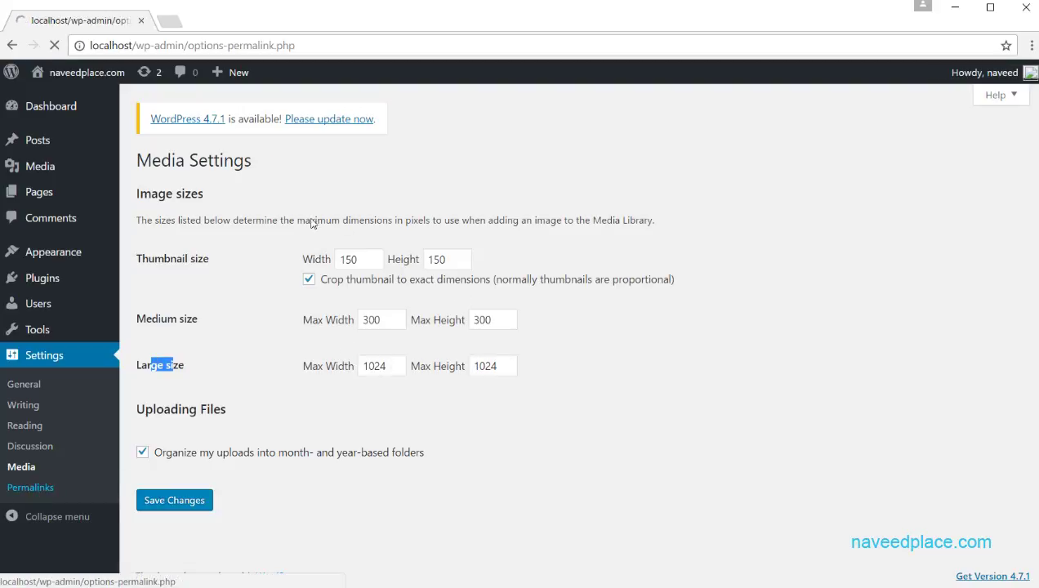
scroll(240, 392, "down", 3)
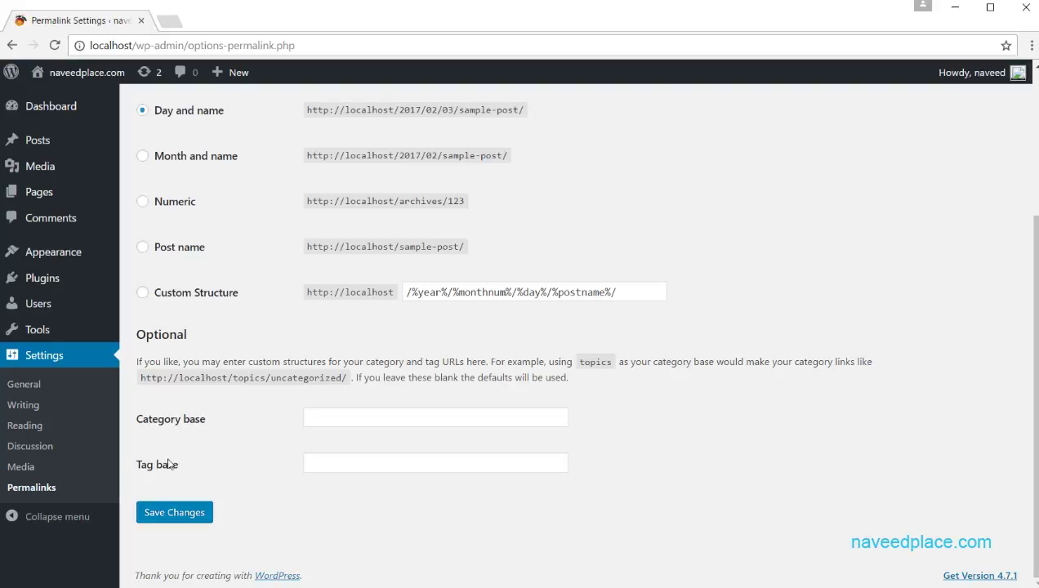
left_click(78, 359)
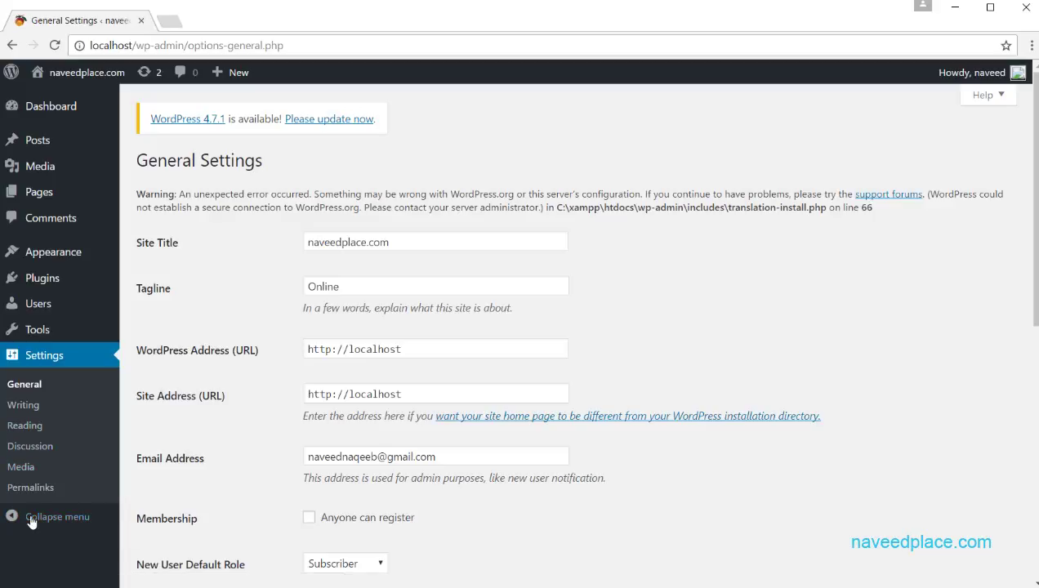
left_click(72, 522)
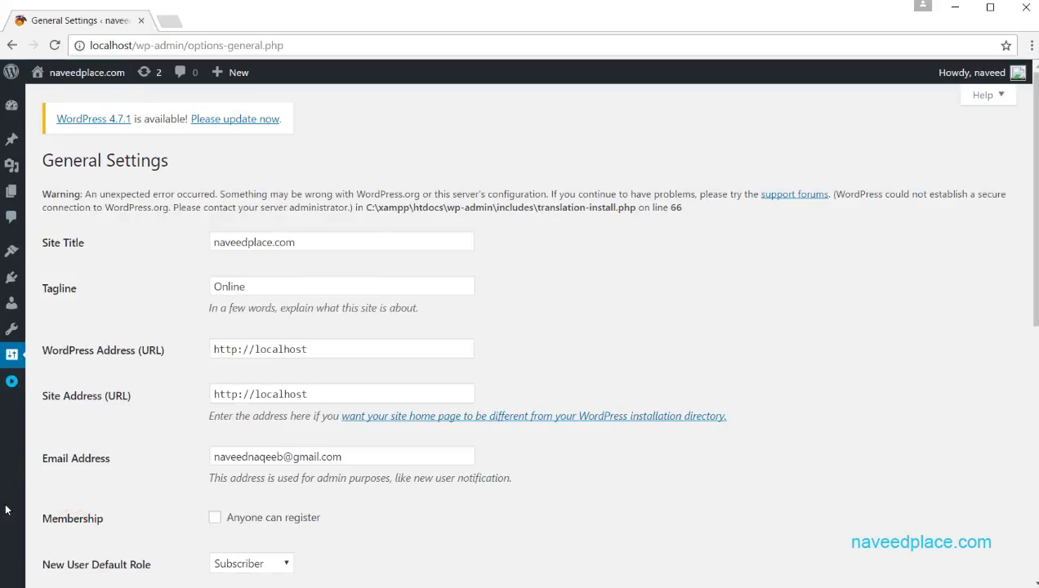
left_click(13, 388)
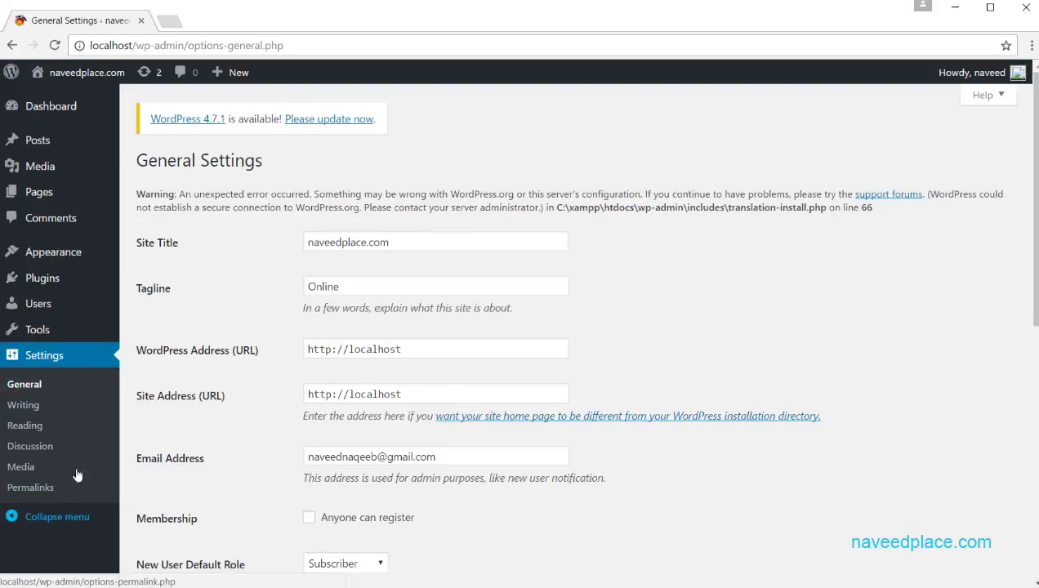